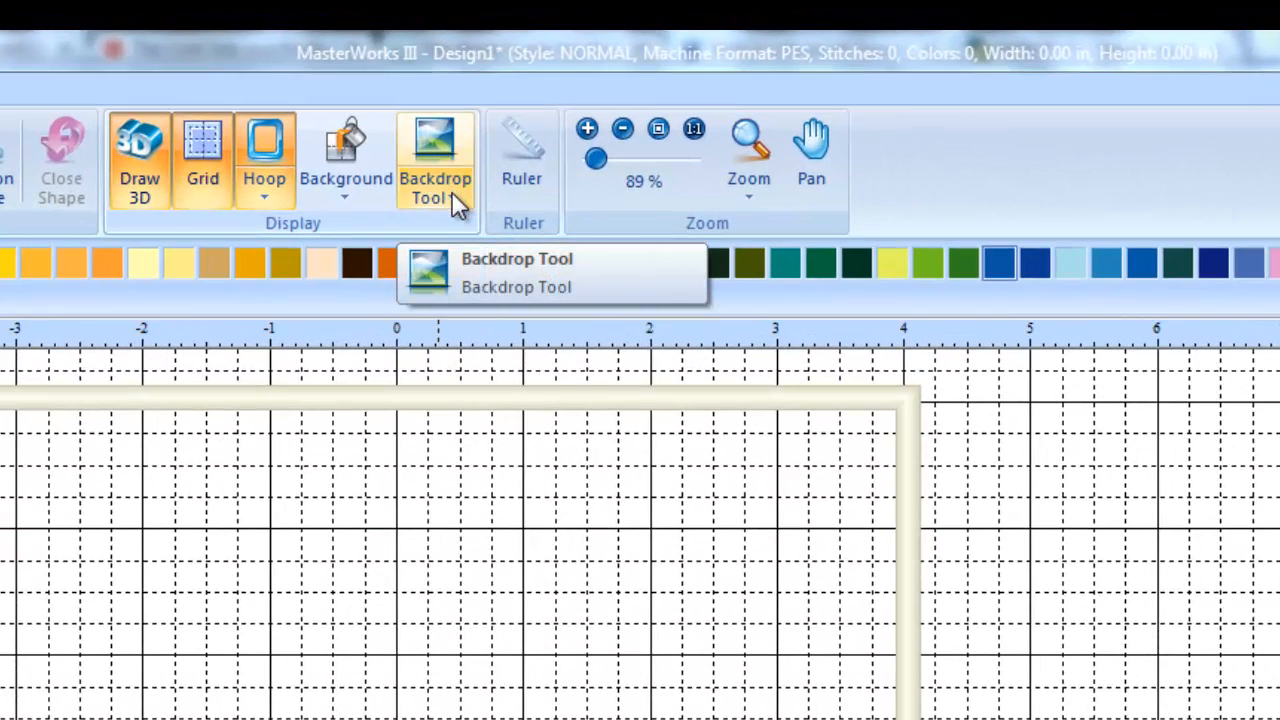
Load the Lineart12 image from the Artwork folder as the design's backdrop.
left_click(452, 193)
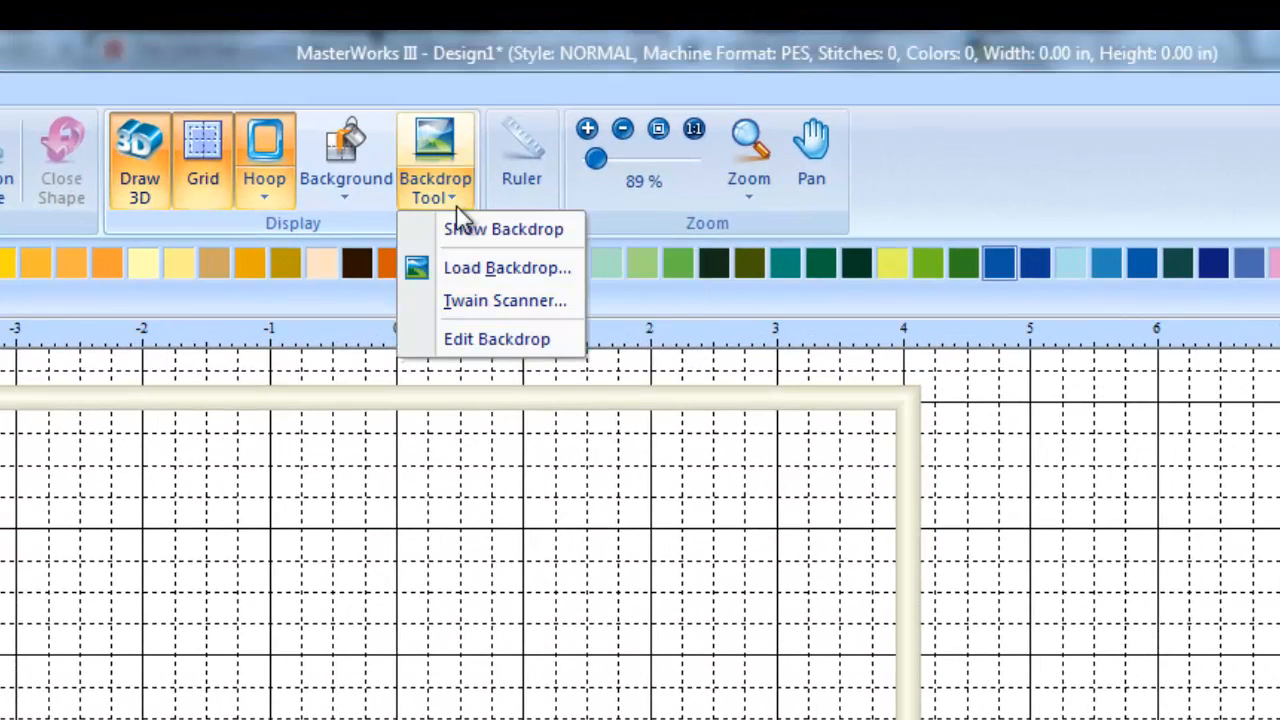
left_click(495, 272)
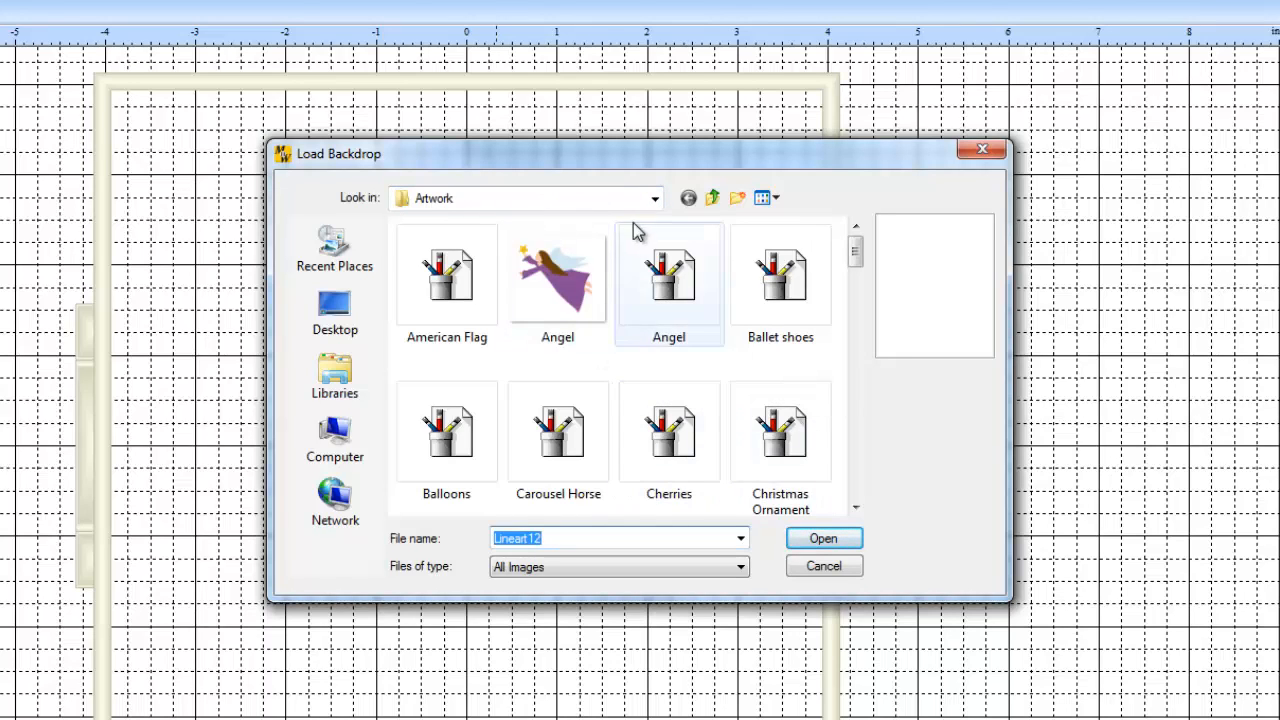
left_click(656, 203)
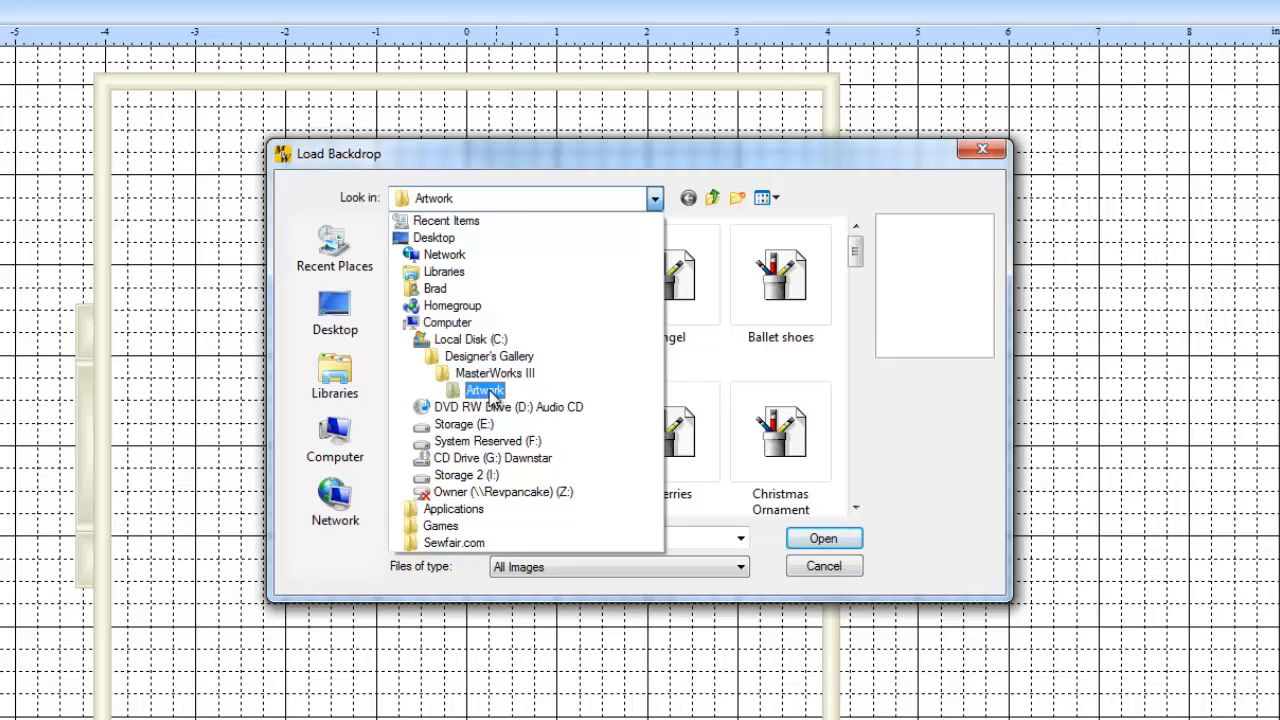
left_click(490, 391)
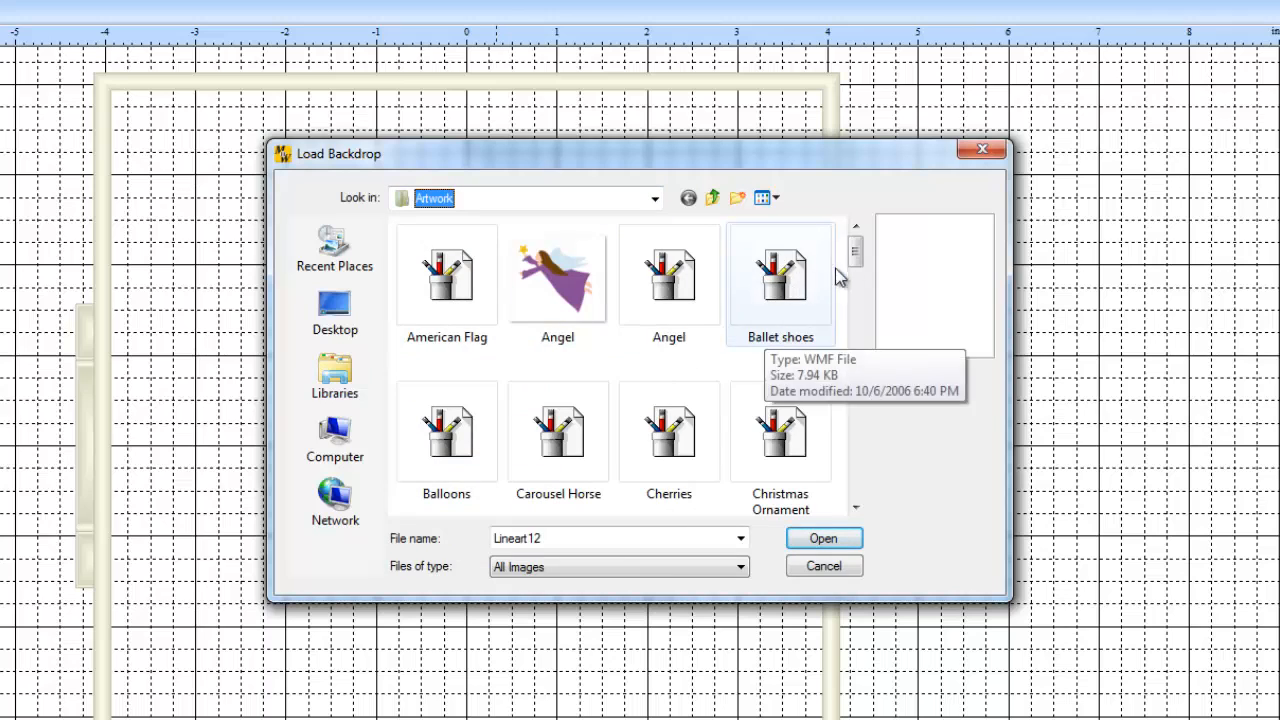
left_click_drag(857, 262, 844, 373)
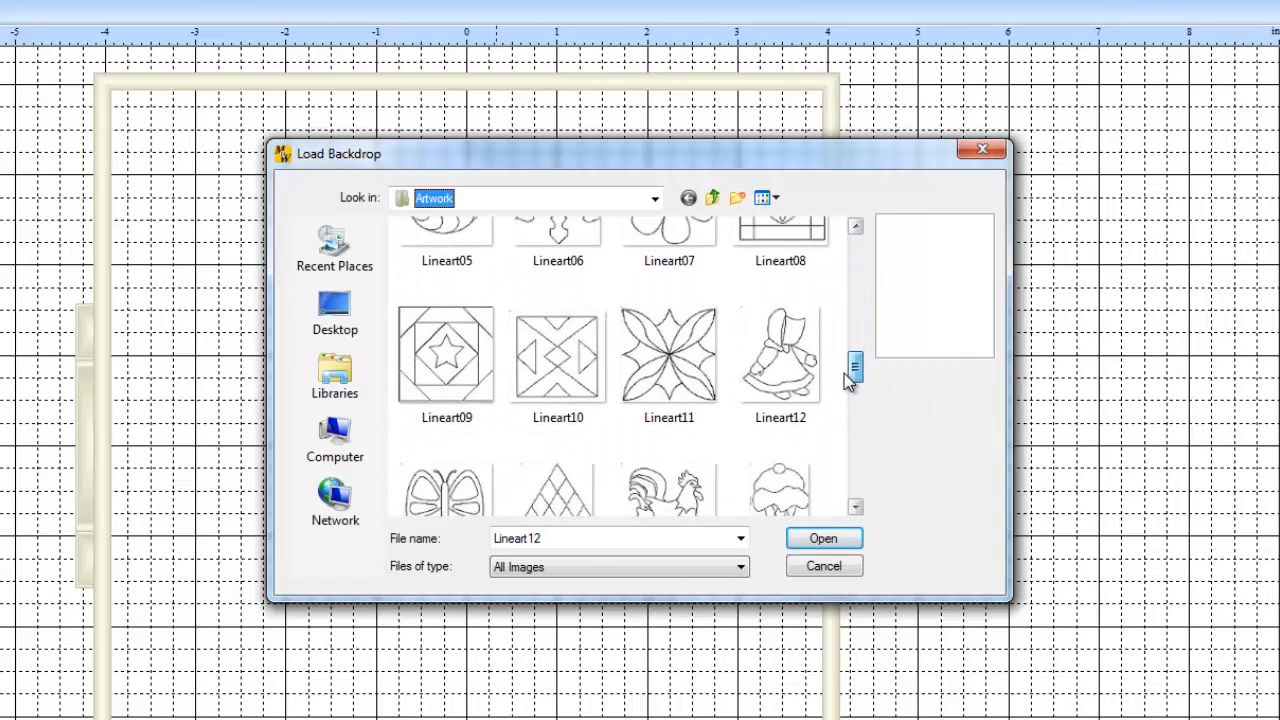
left_click(784, 333)
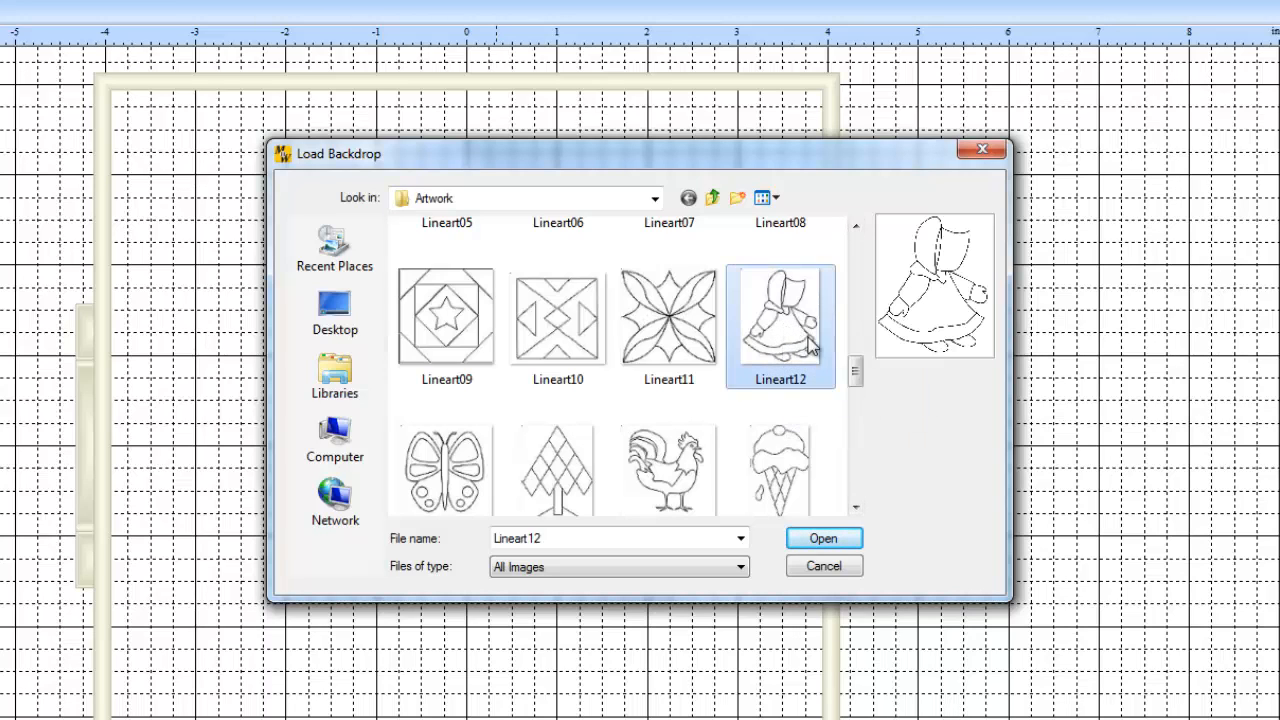
left_click(843, 541)
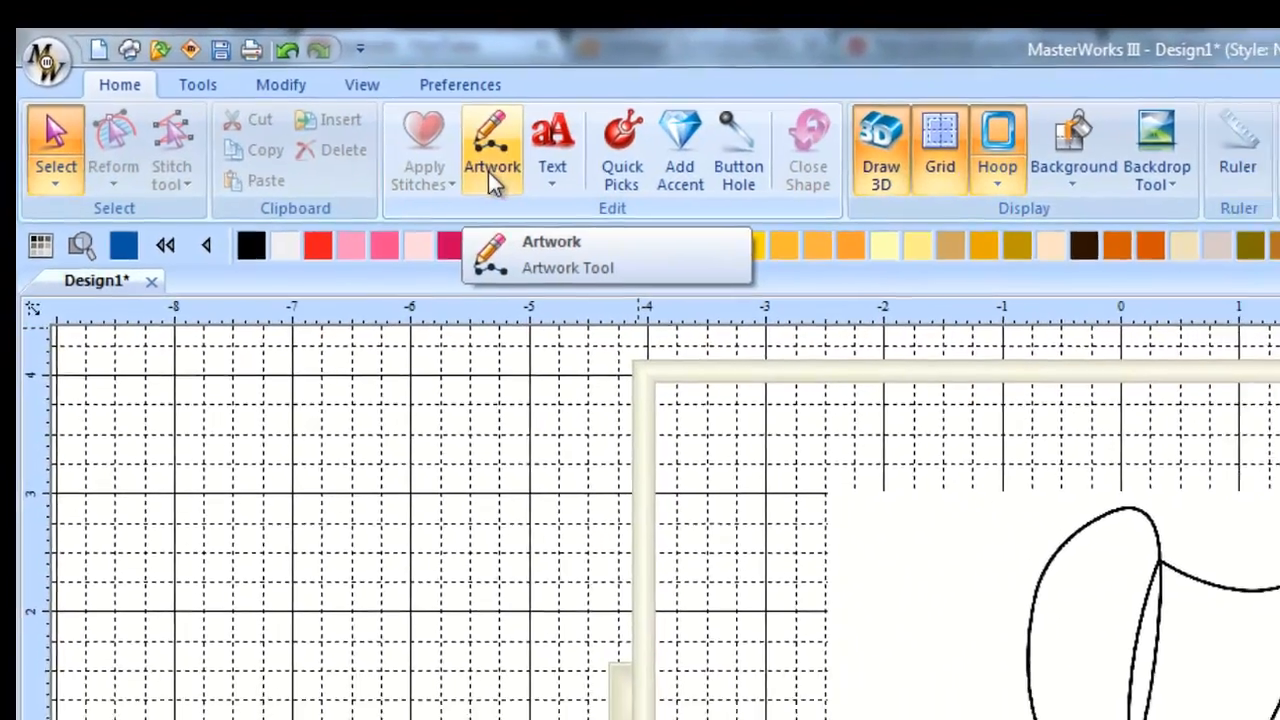
Trace the black lines of the girl drawing as artwork with the second Magic Wand tool, picking the line near the collar.
left_click(488, 171)
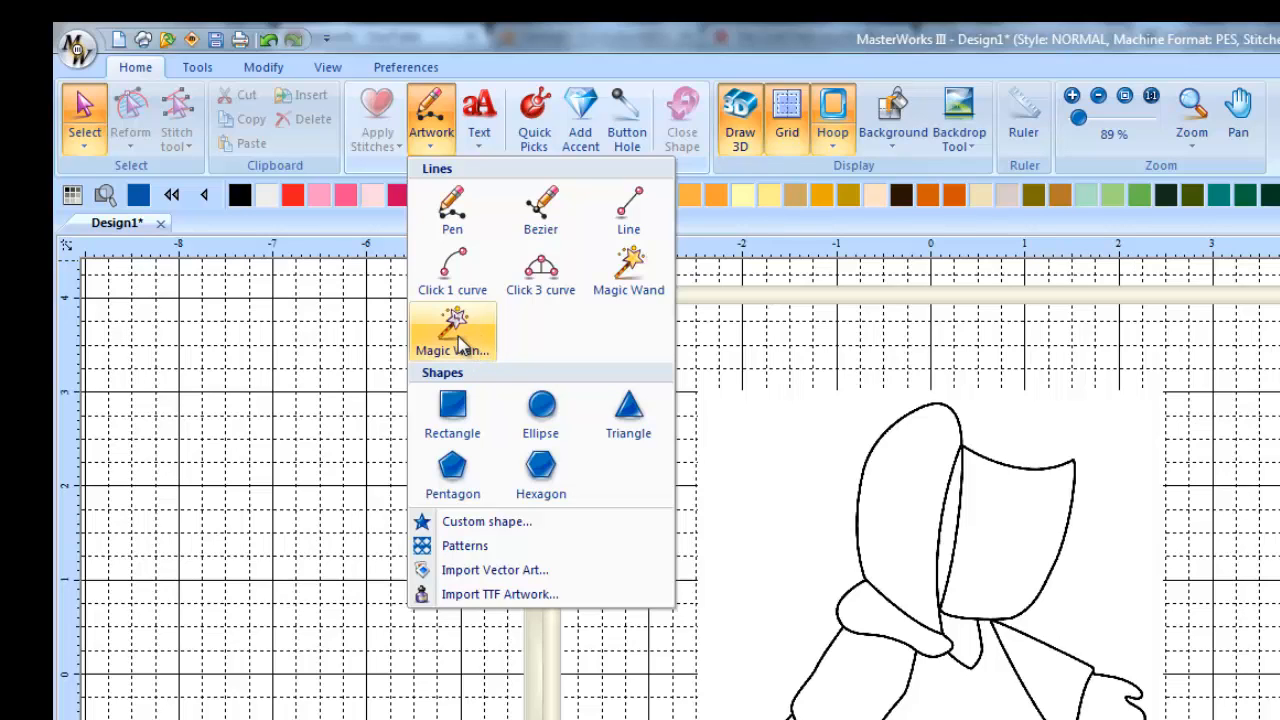
left_click(467, 340)
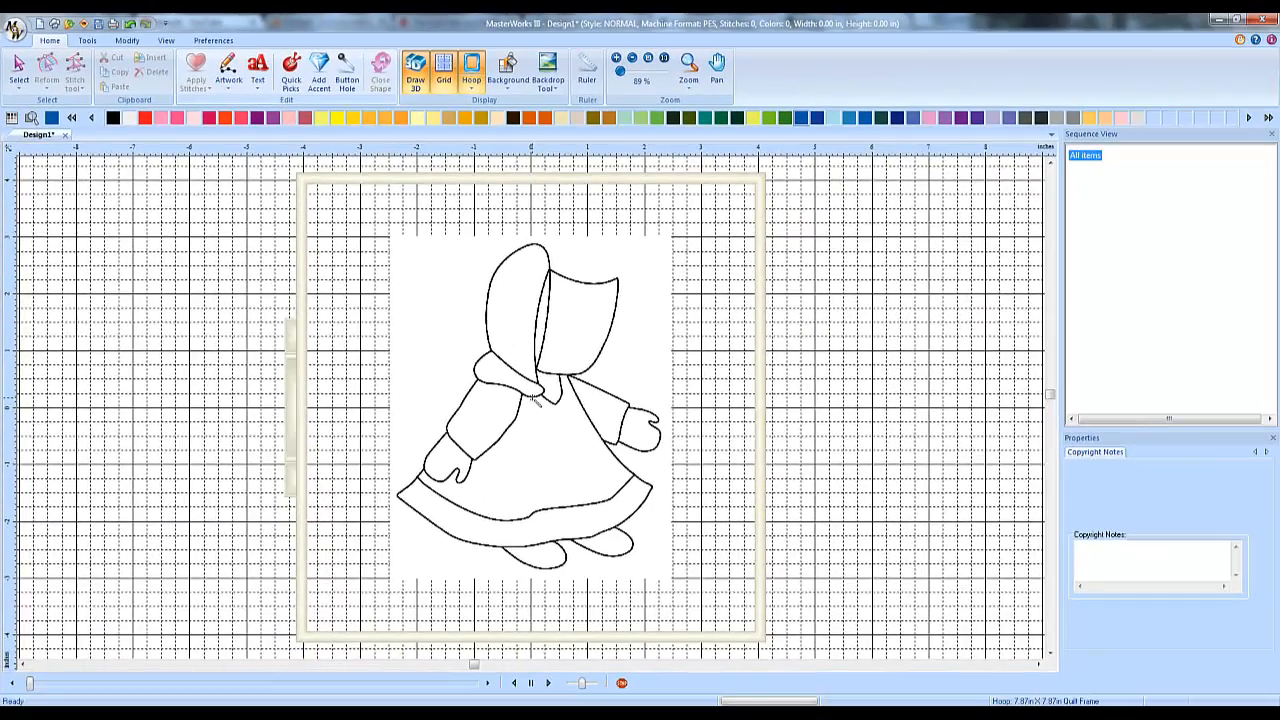
scroll(914, 662, "up", 3)
scroll(520, 400, "up", 3)
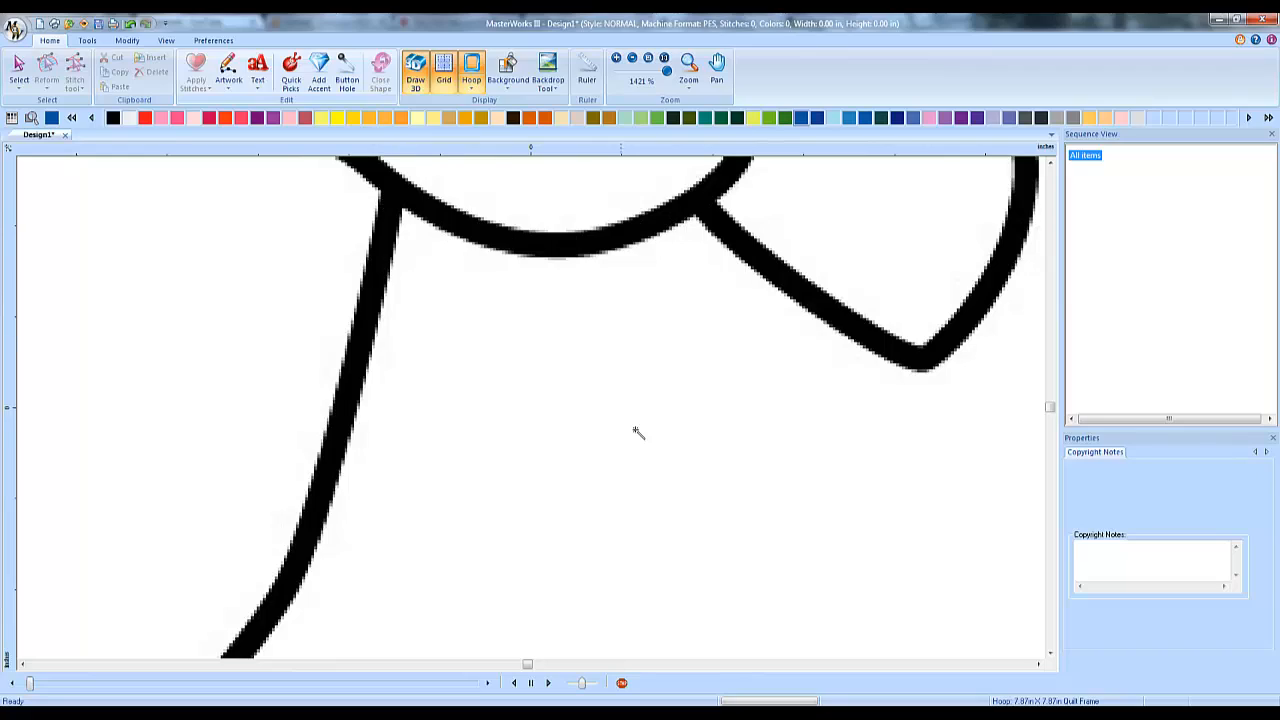
scroll(441, 298, "down", 3)
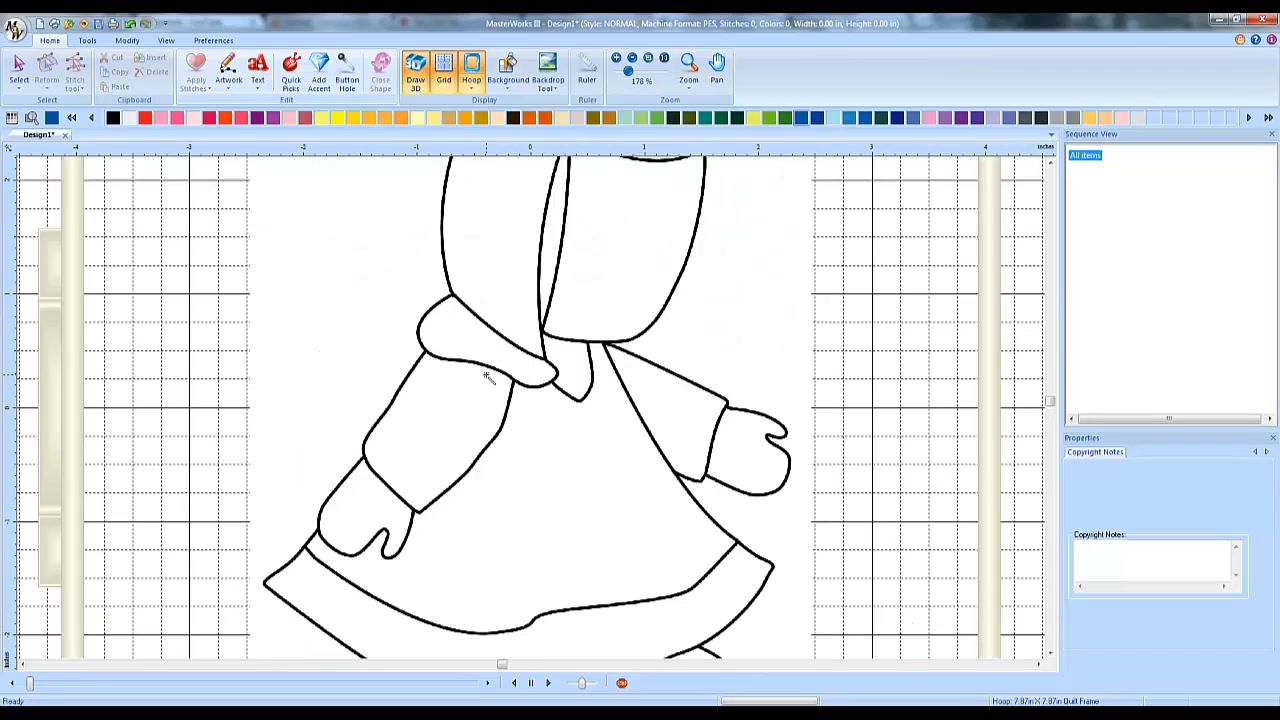
scroll(486, 375, "down", 3)
scroll(486, 375, "up", 4)
scroll(486, 375, "down", 4)
scroll(486, 375, "up", 3)
scroll(486, 375, "up", 4)
scroll(486, 375, "down", 4)
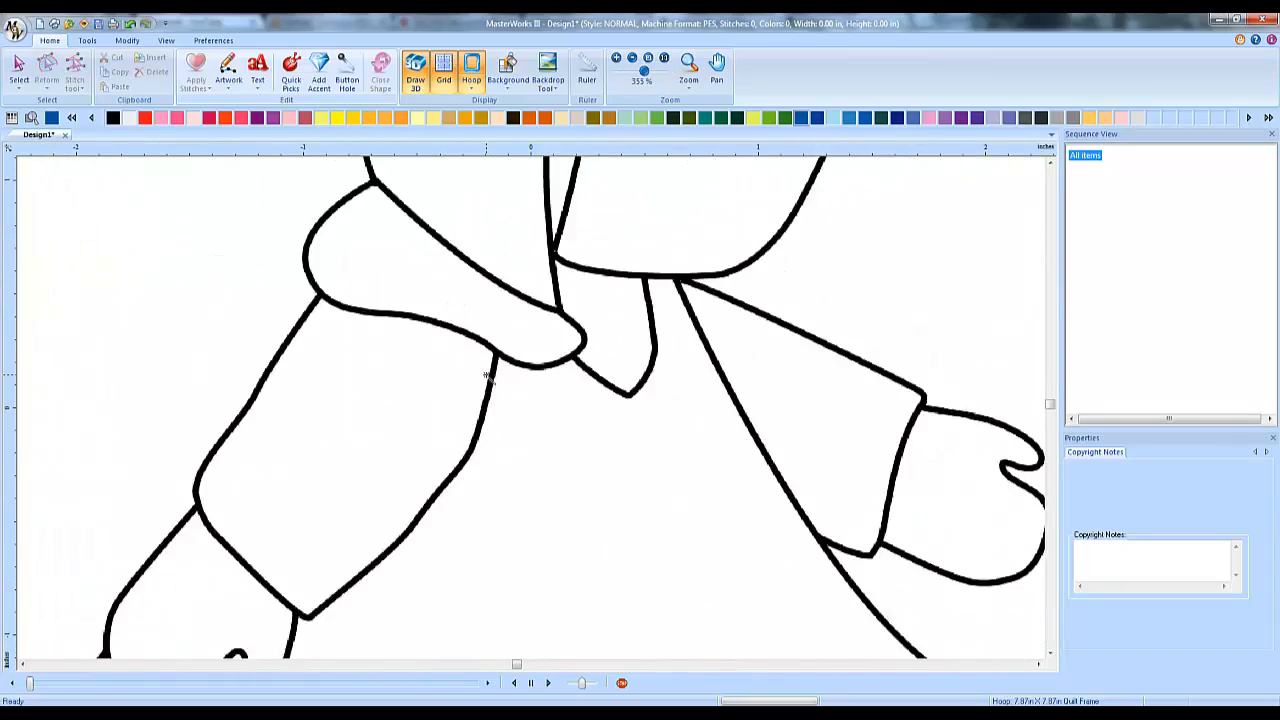
scroll(486, 375, "up", 2)
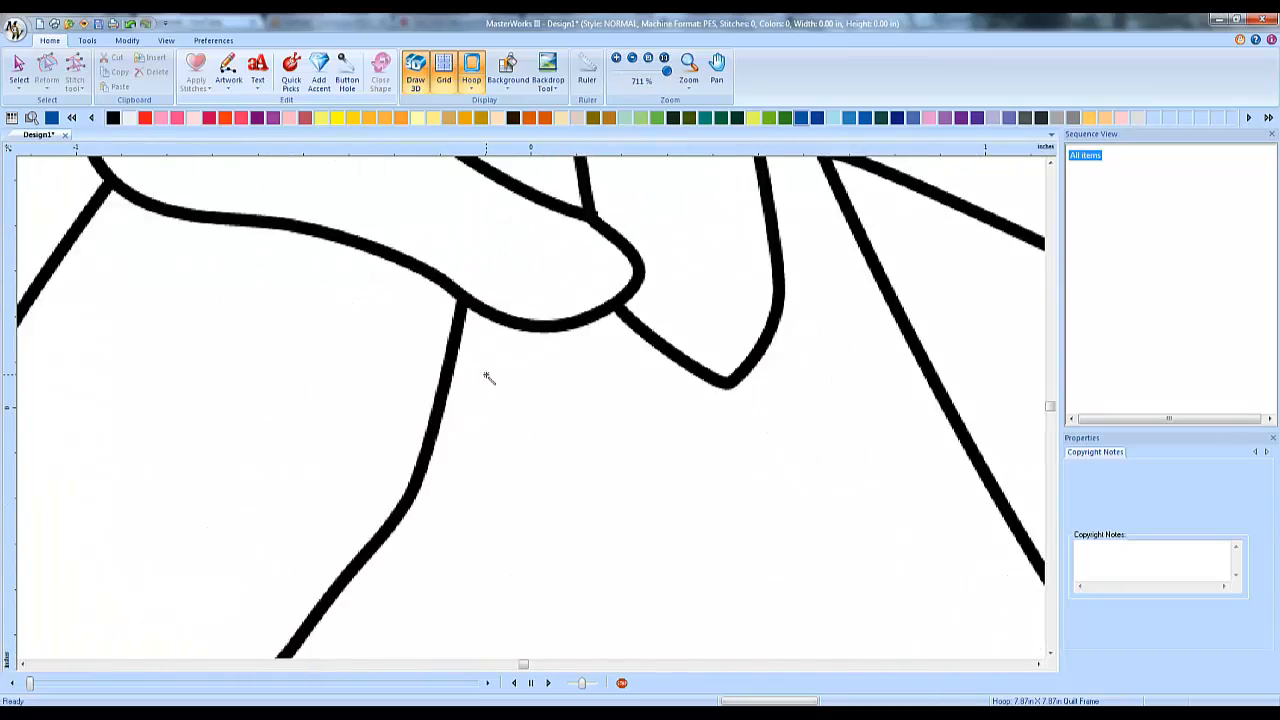
scroll(486, 375, "down", 3)
scroll(486, 375, "up", 4)
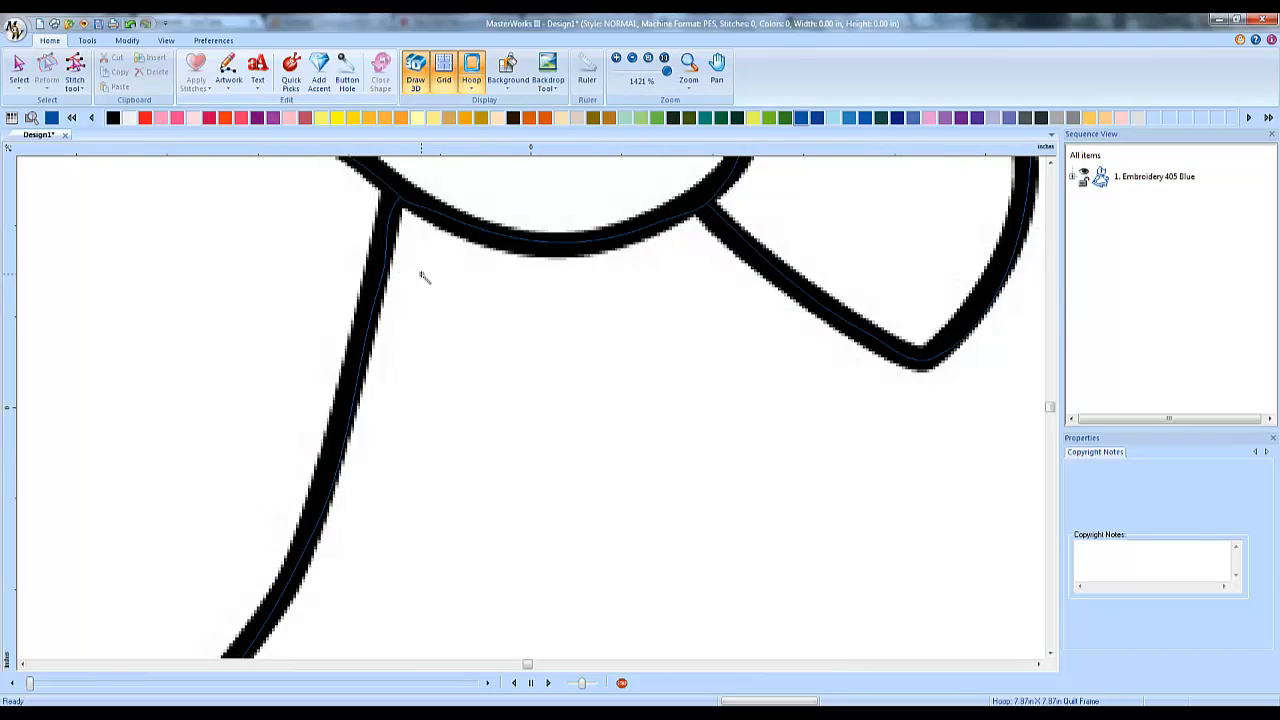
scroll(545, 402, "down", 4)
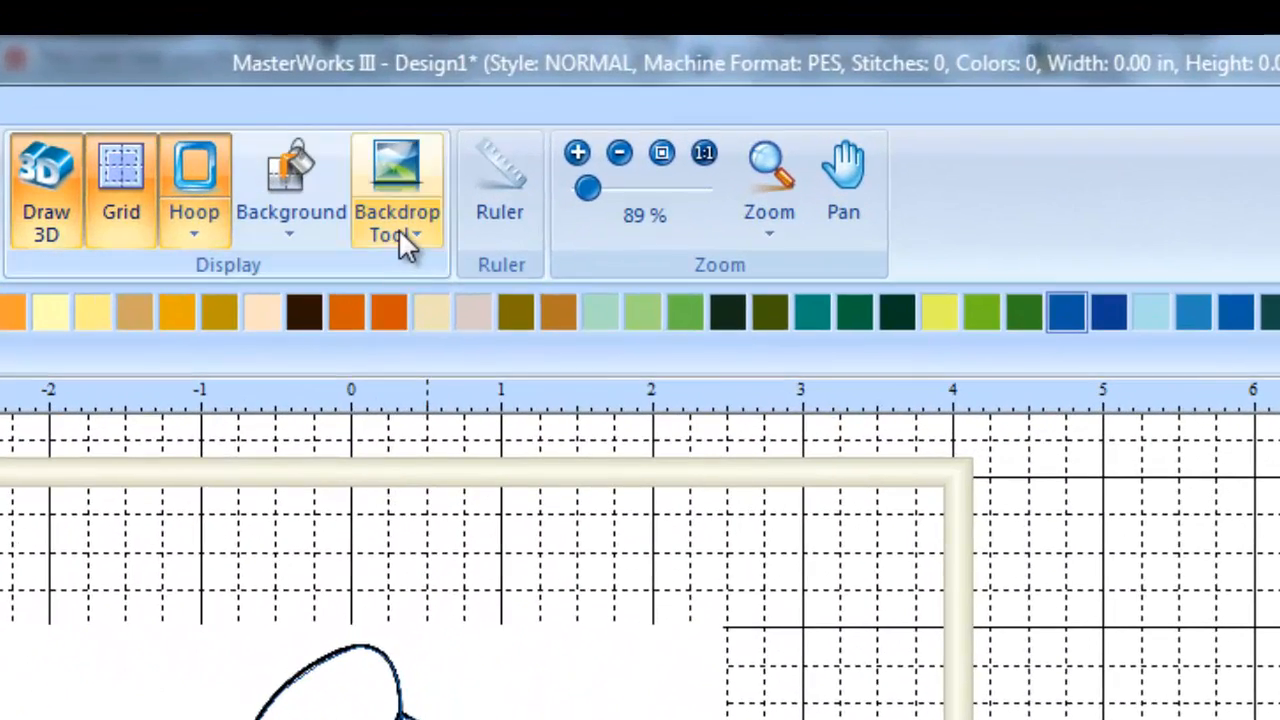
Hide the backdrop, select the whole traced figure and apply Run outline stitches to it.
left_click(549, 89)
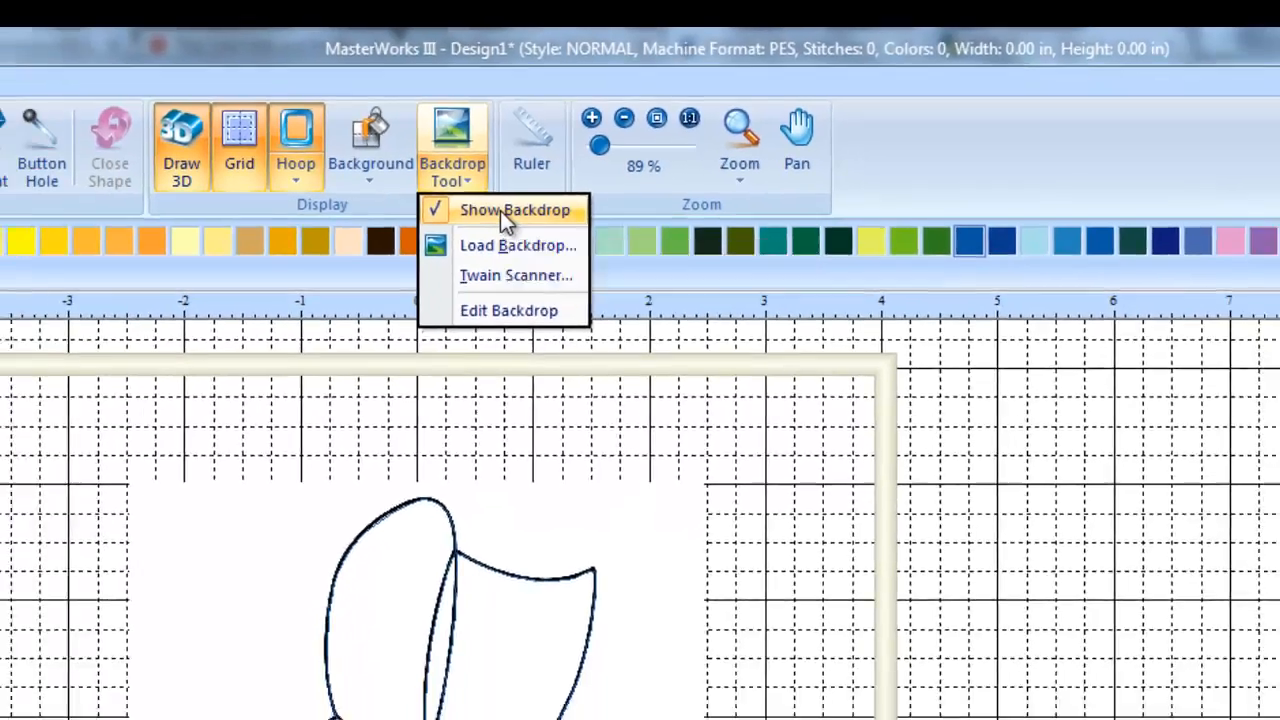
left_click(478, 272)
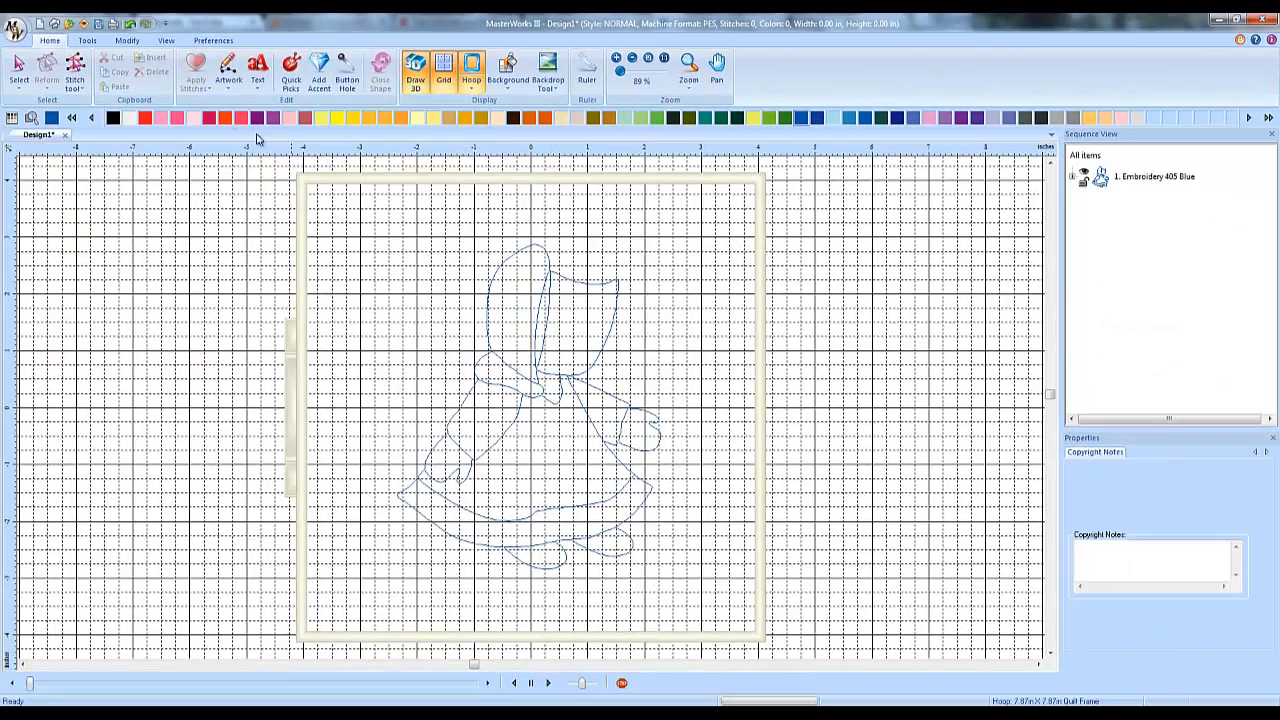
left_click(18, 70)
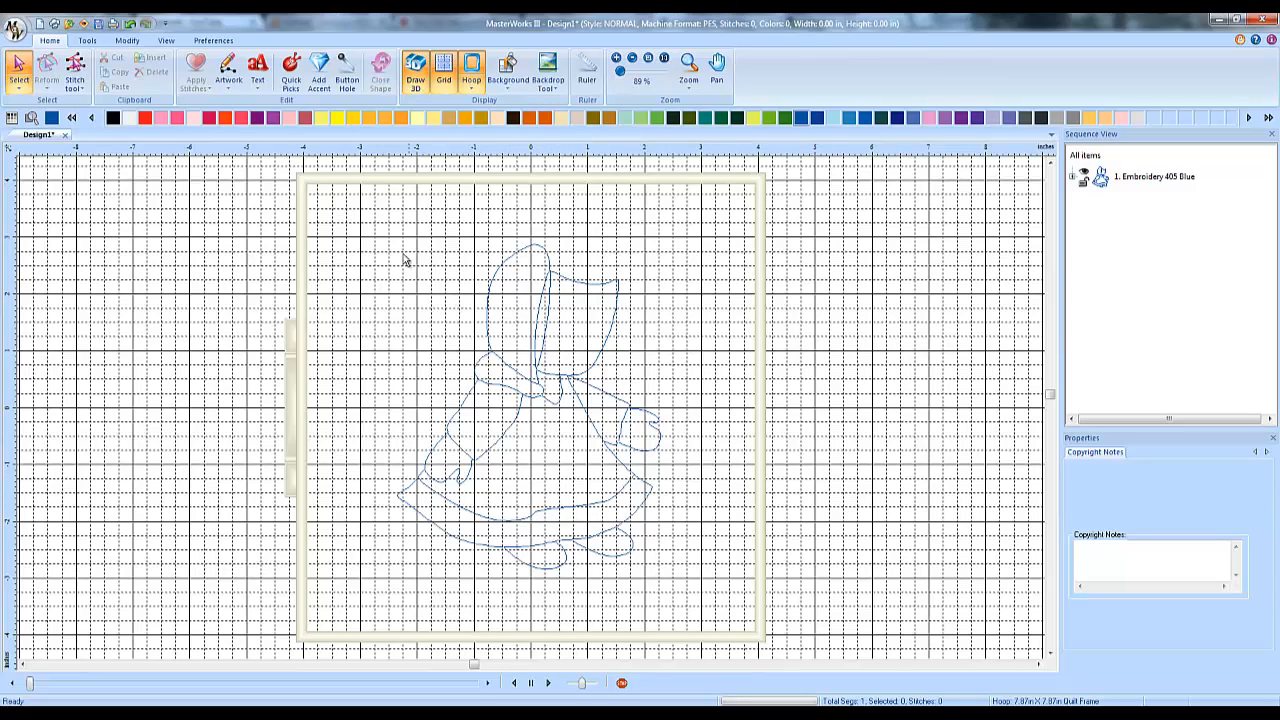
left_click_drag(339, 207, 848, 634)
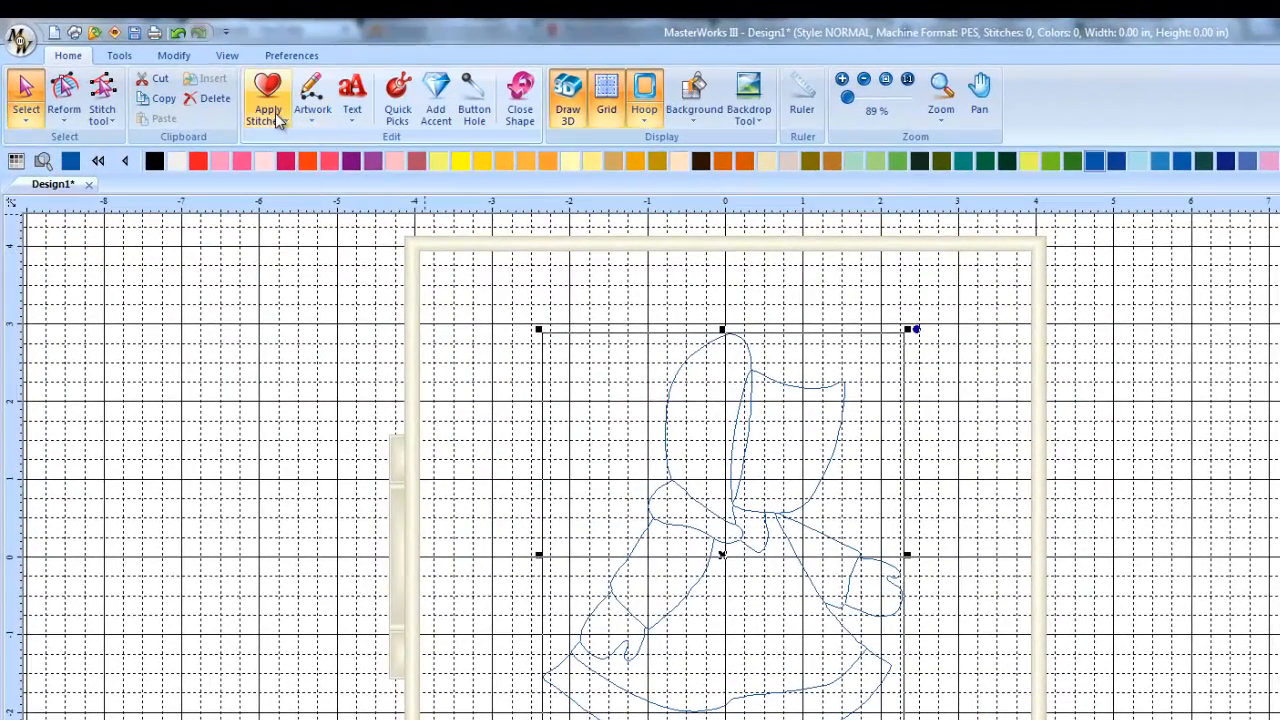
left_click(275, 115)
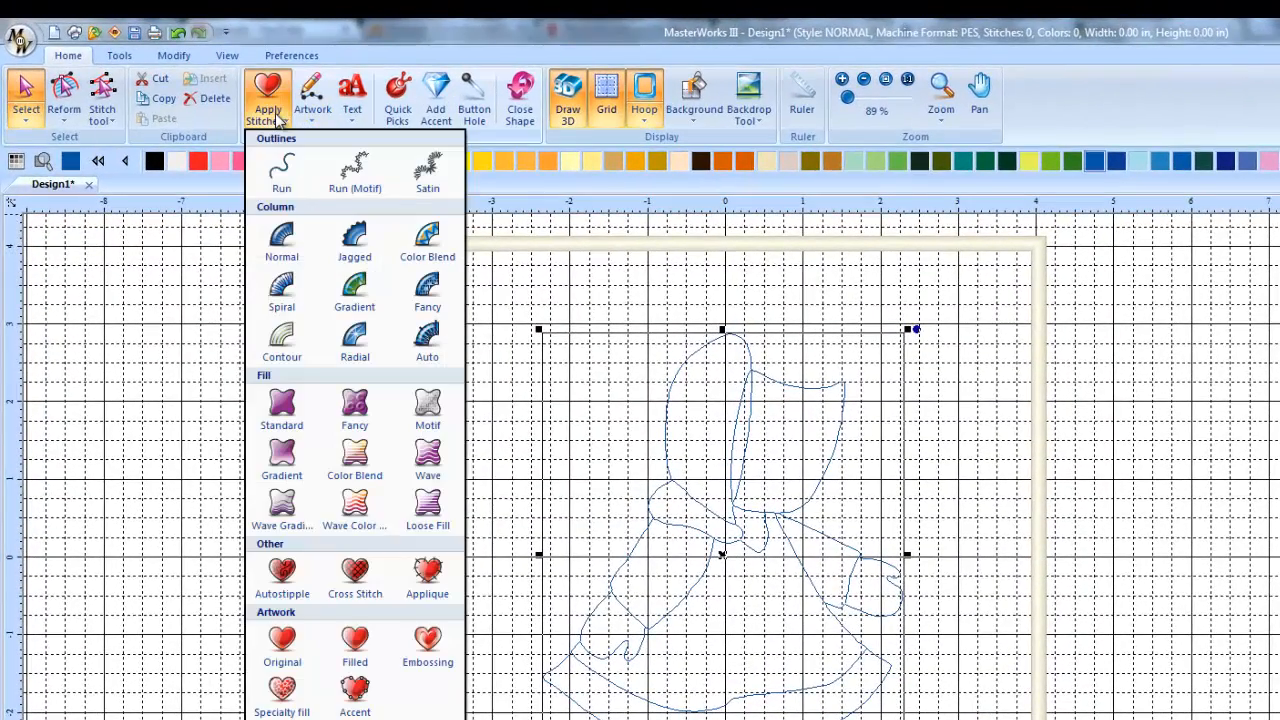
left_click(283, 175)
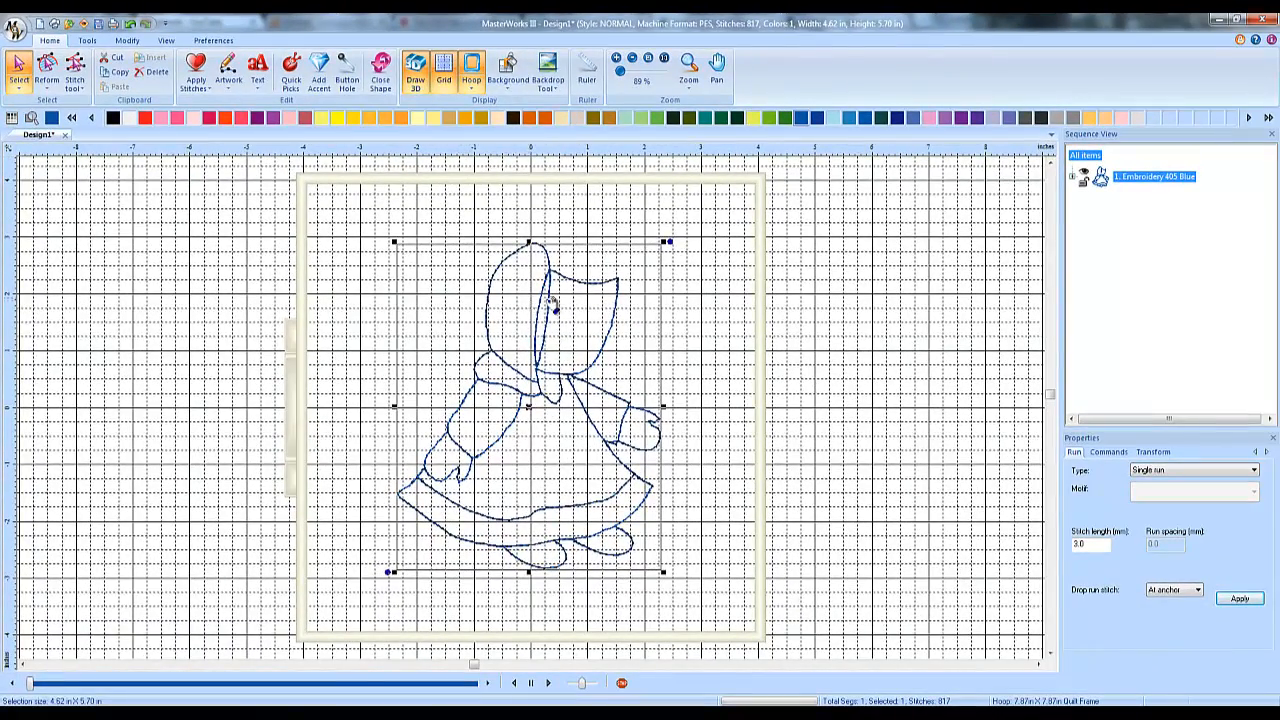
Set the figure's run type to Double run and apply the change.
left_click(411, 79)
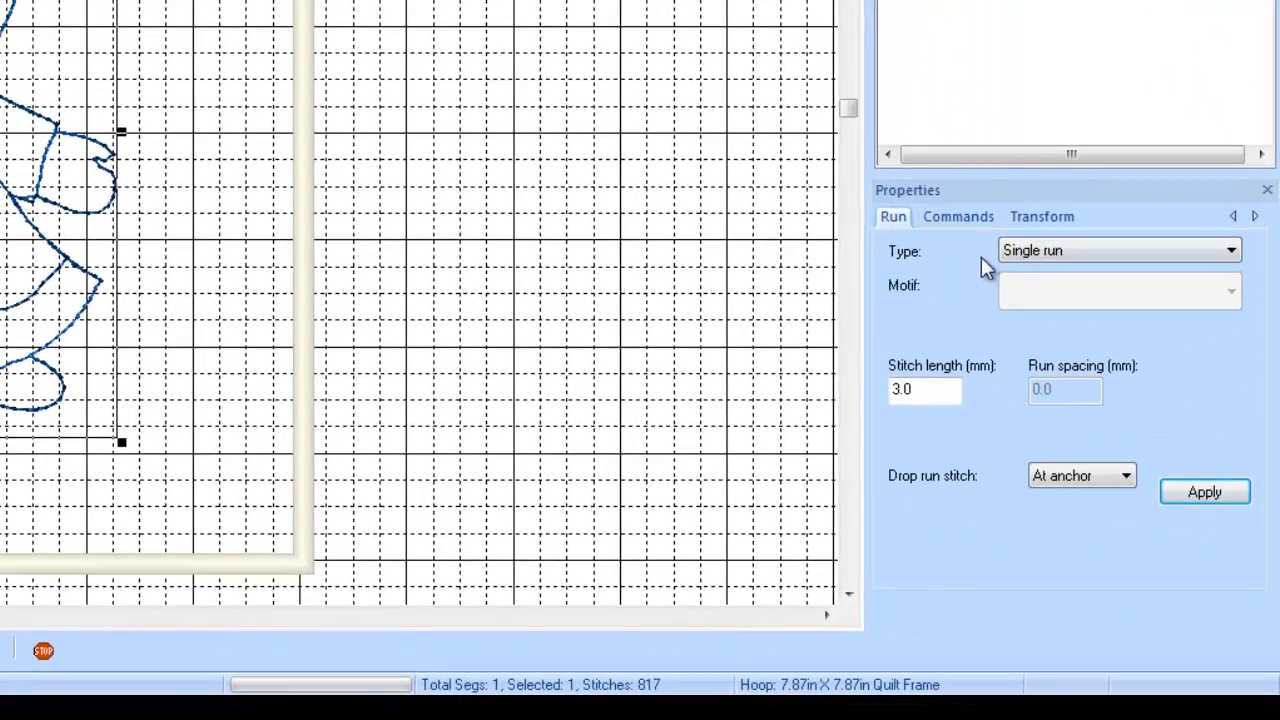
left_click(1062, 250)
left_click(1051, 286)
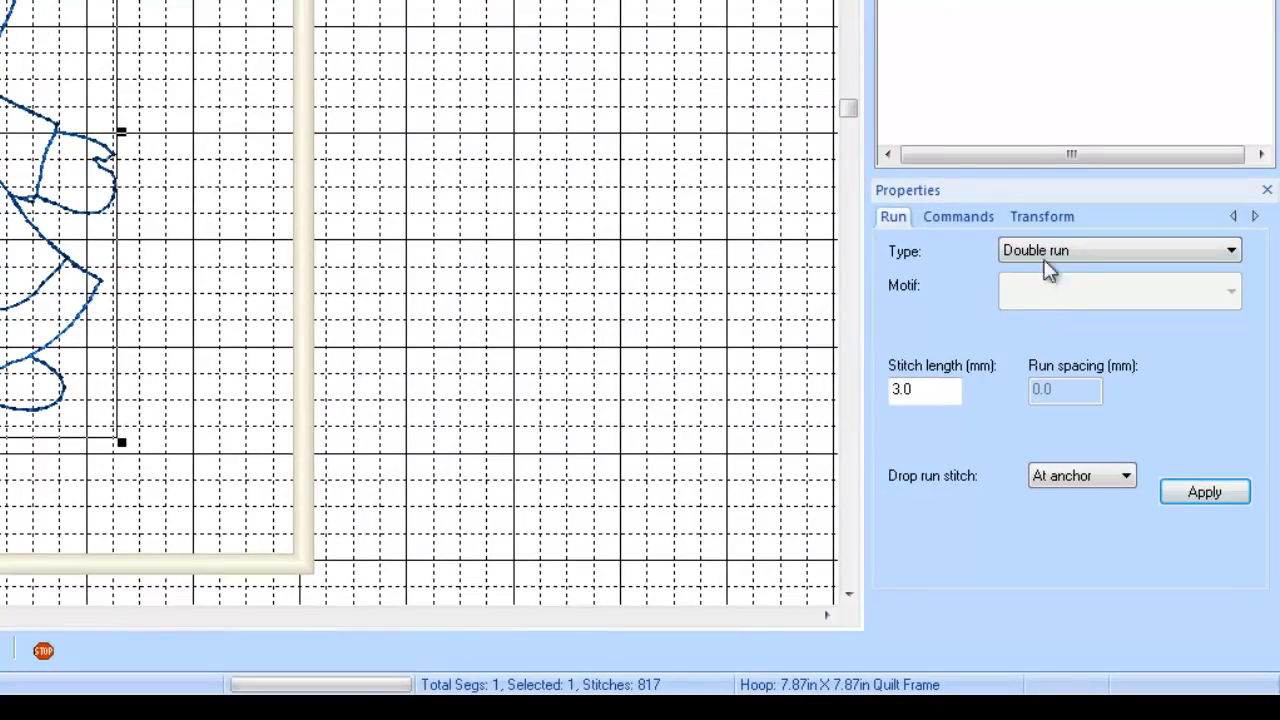
left_click(1205, 492)
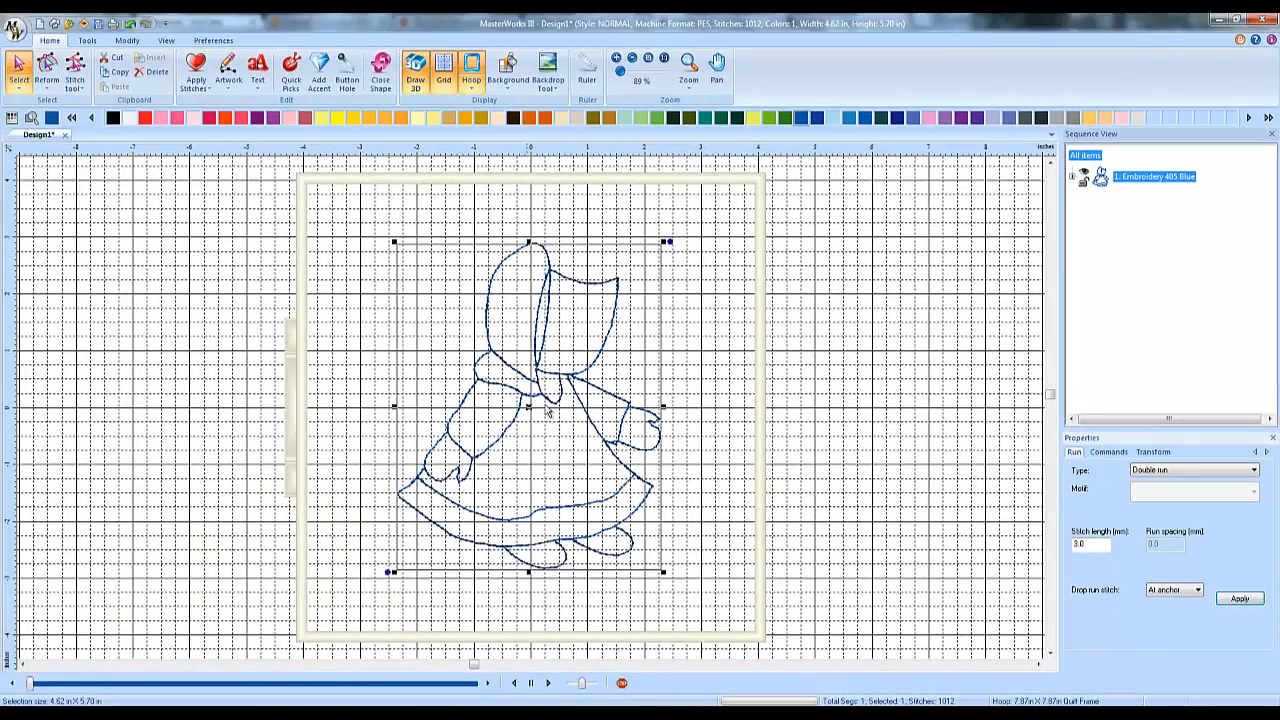
left_click(1150, 472)
left_click(1156, 490)
left_click(1235, 602)
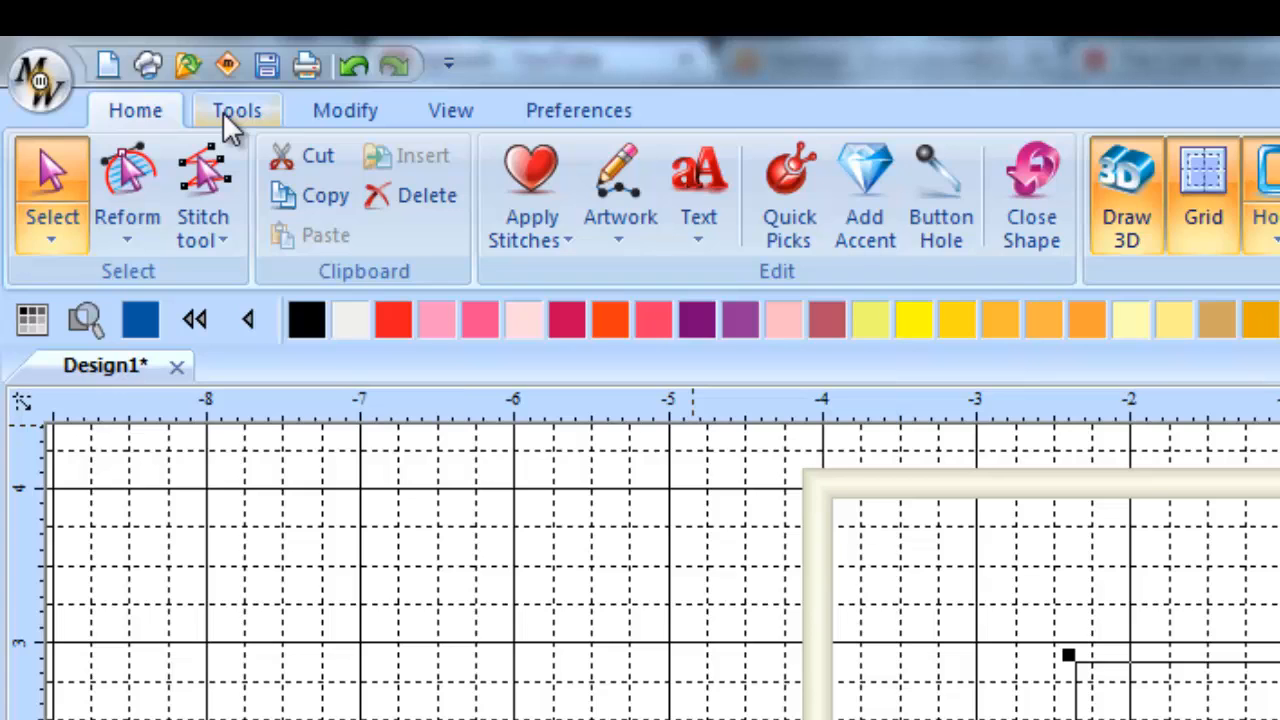
Create a Quilting Outline around the figure with 5 ripples and 6.5 mm spacing.
left_click(230, 112)
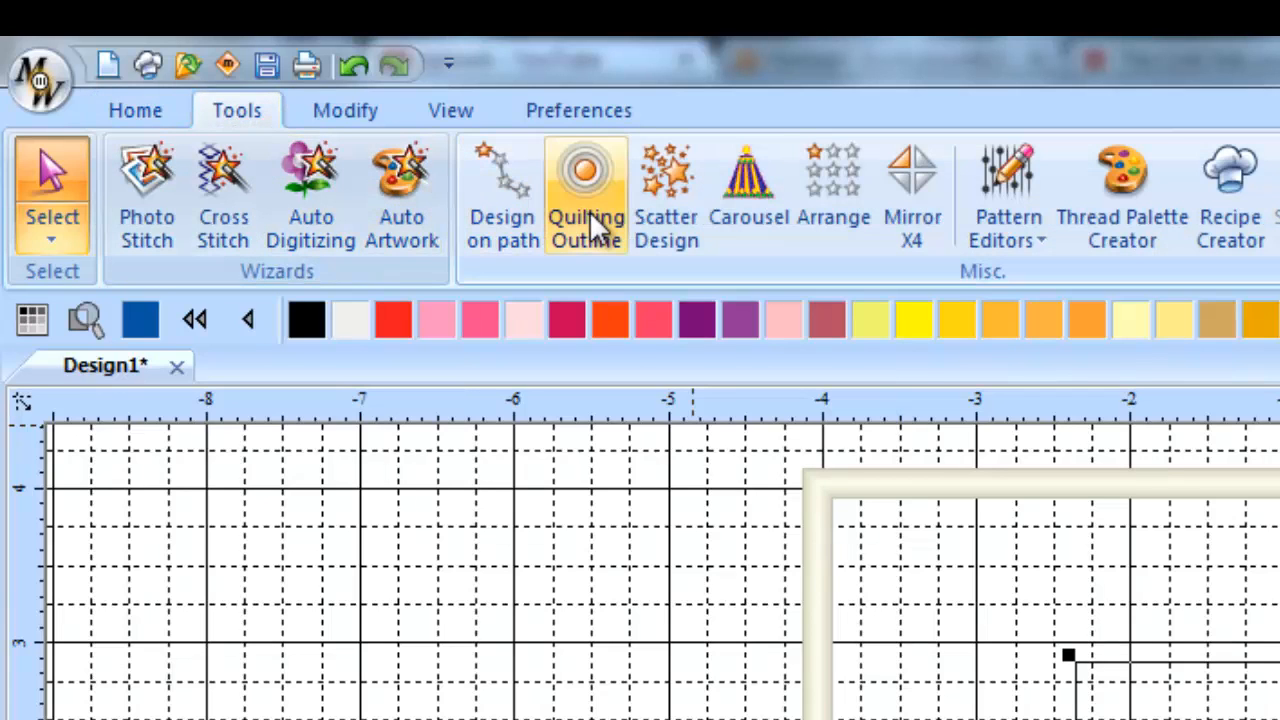
left_click(591, 225)
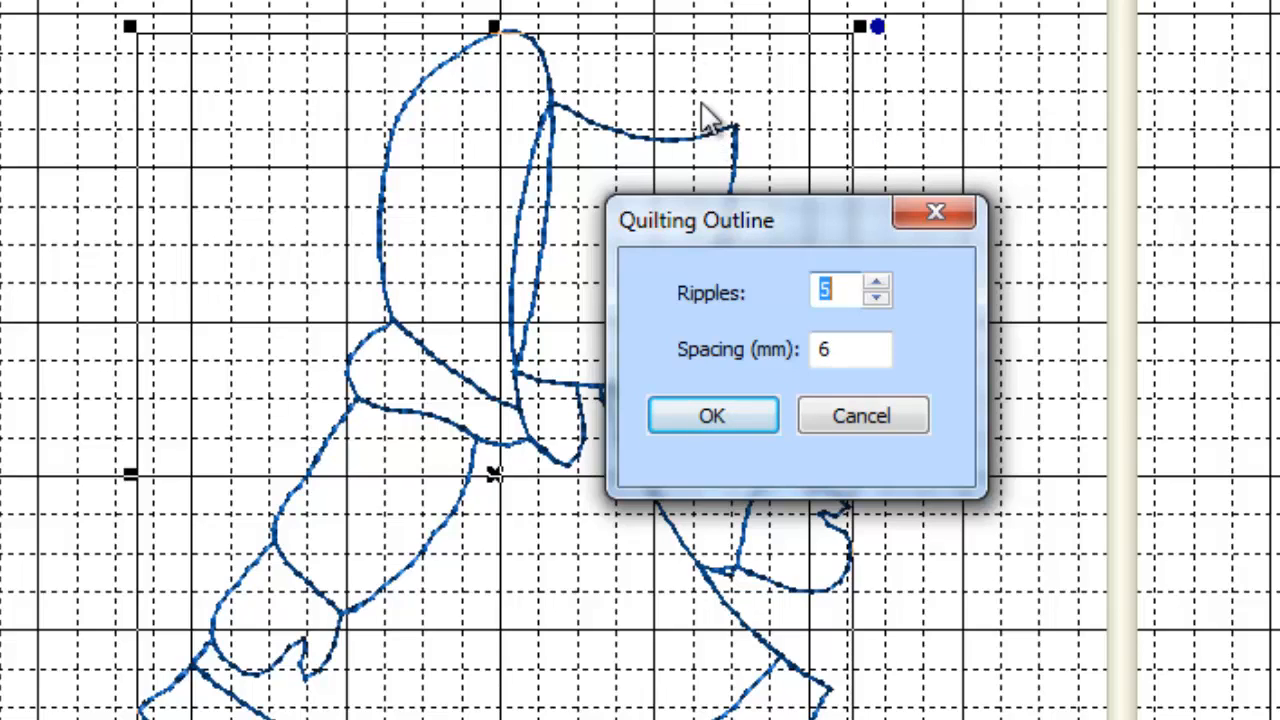
left_click(854, 349)
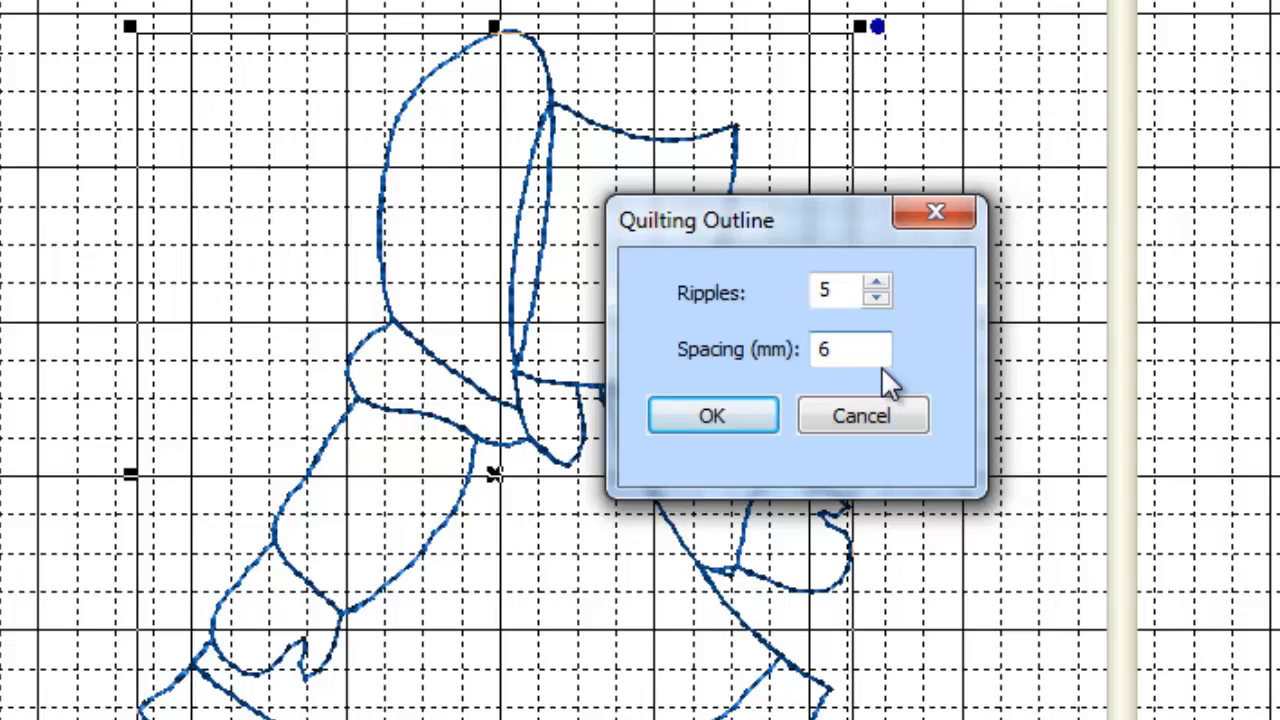
type(".5")
left_click_drag(738, 222, 1197, 233)
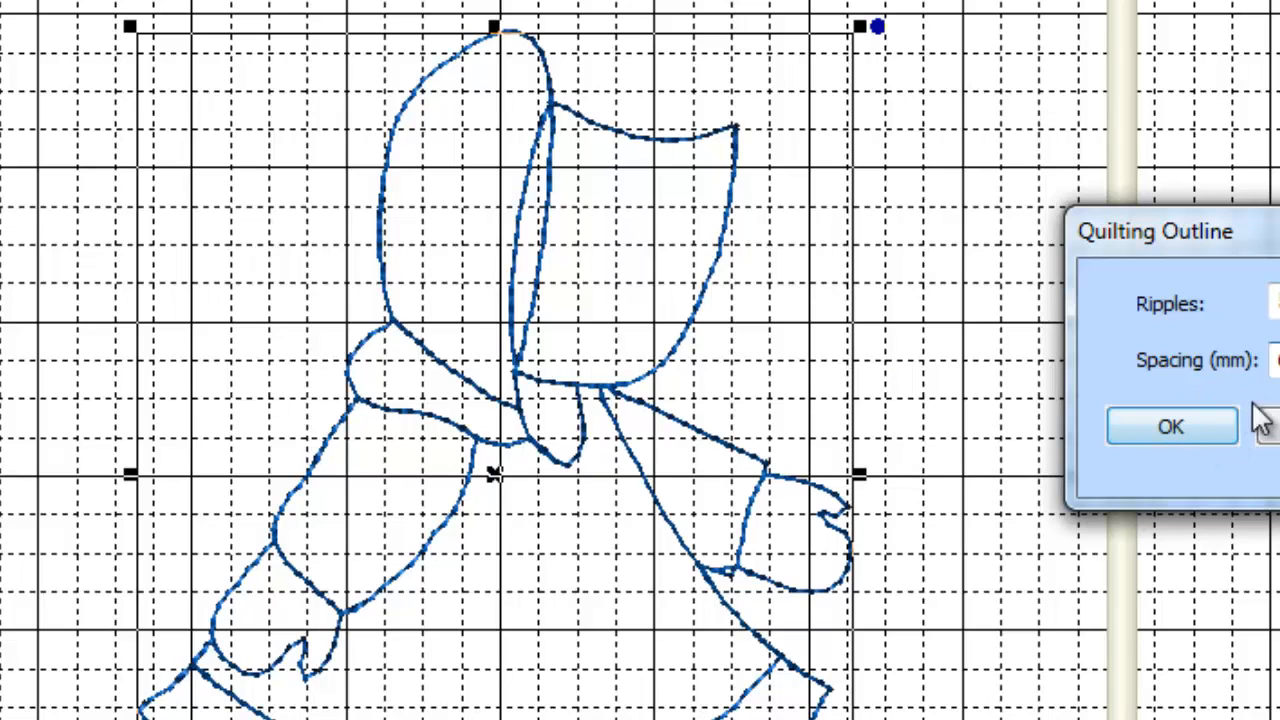
left_click(1172, 430)
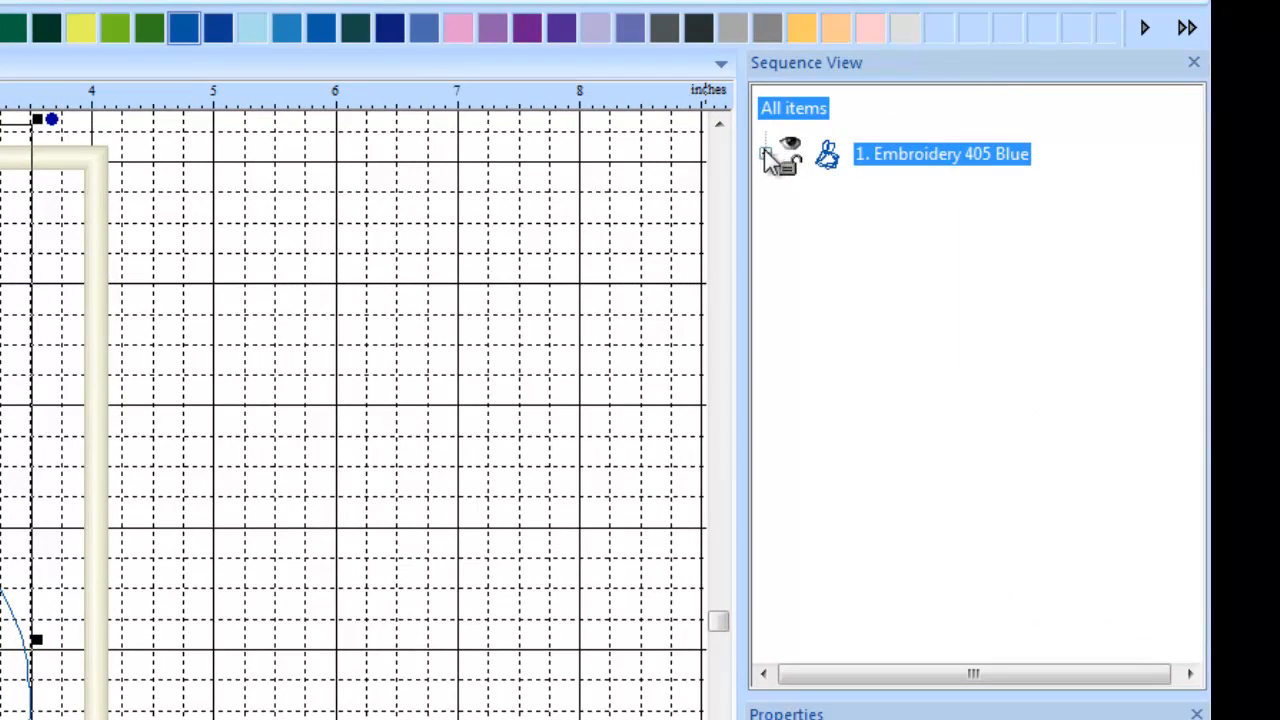
Select the quilting outline artwork around the girl and apply Run outline stitches to it.
left_click(765, 153)
left_click(889, 253)
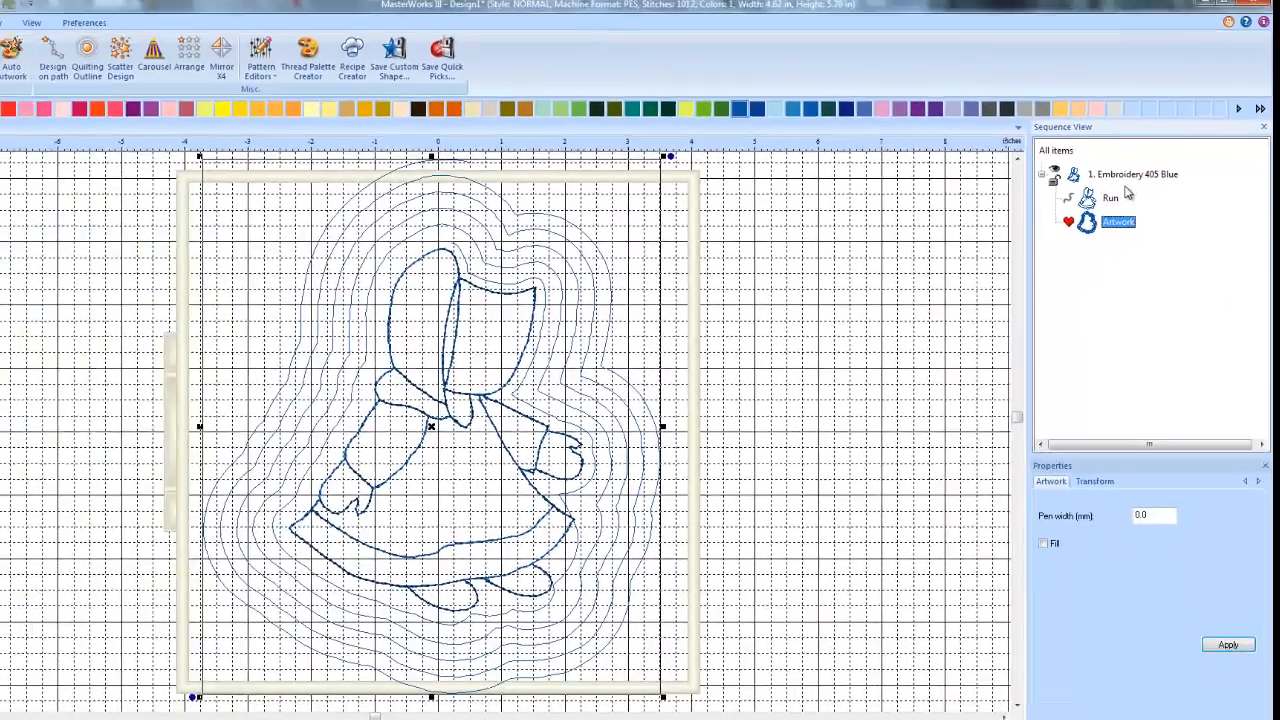
left_click(898, 199)
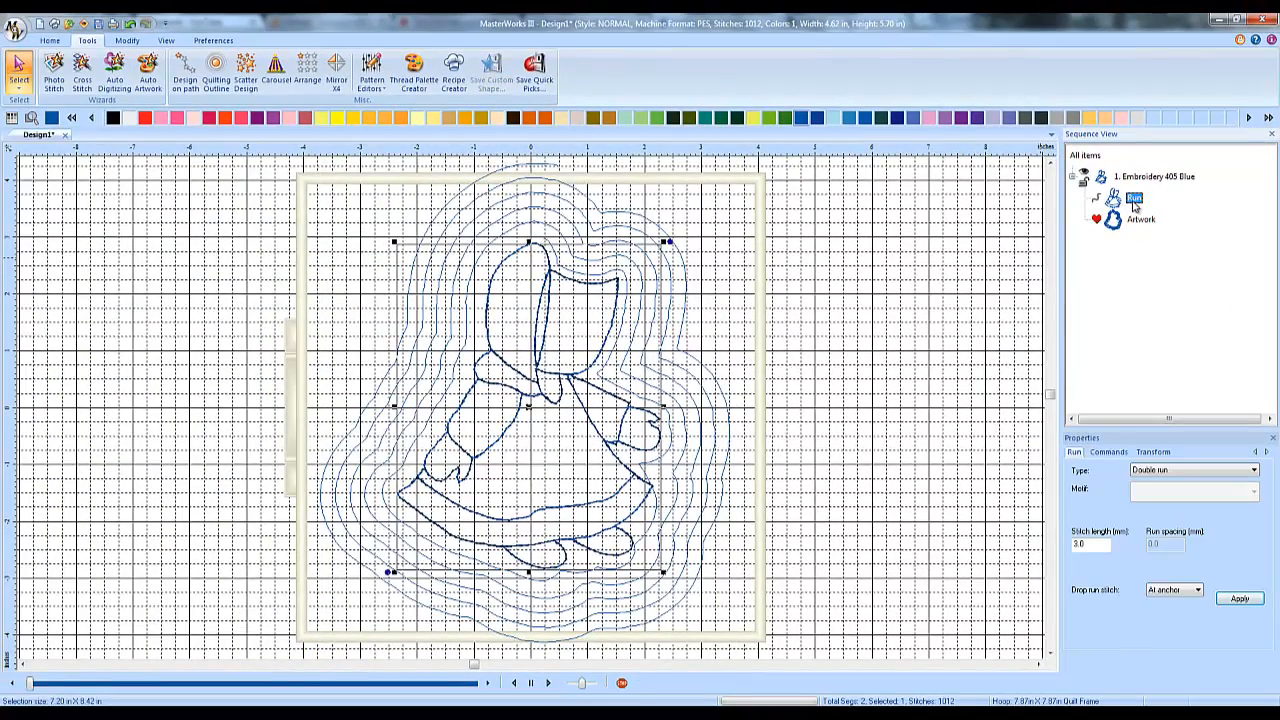
left_click(1143, 222)
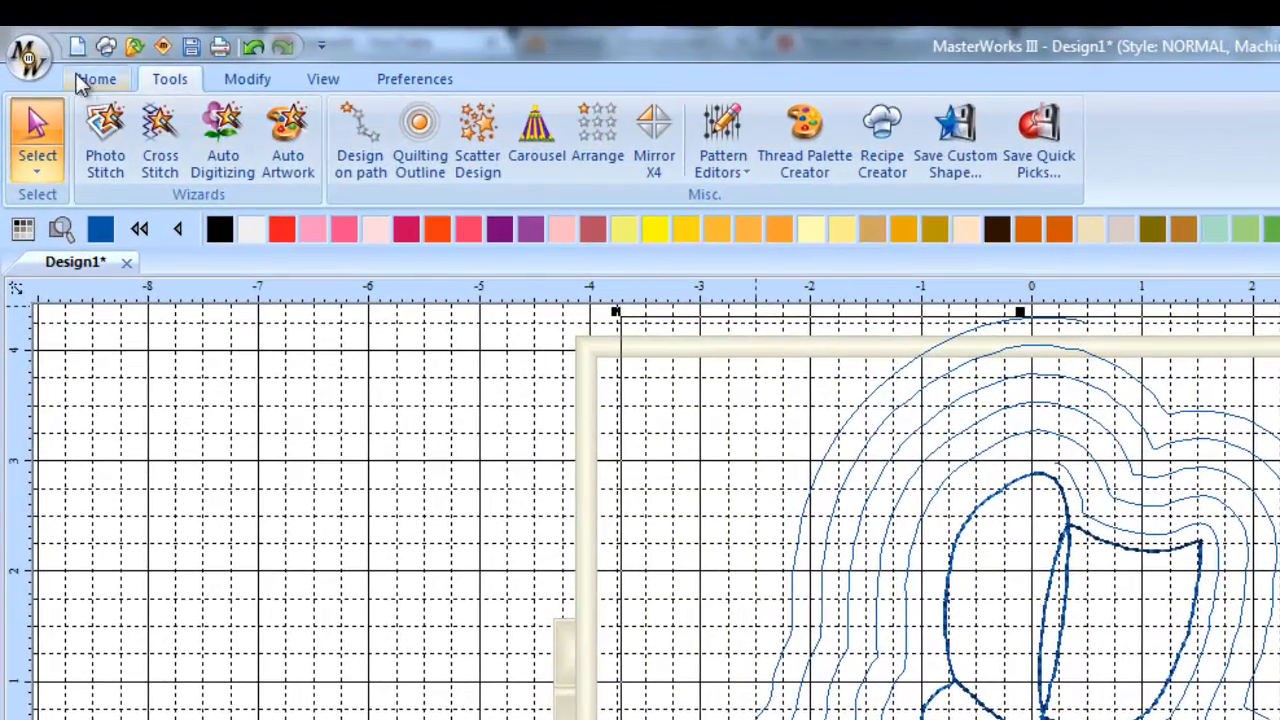
left_click(90, 80)
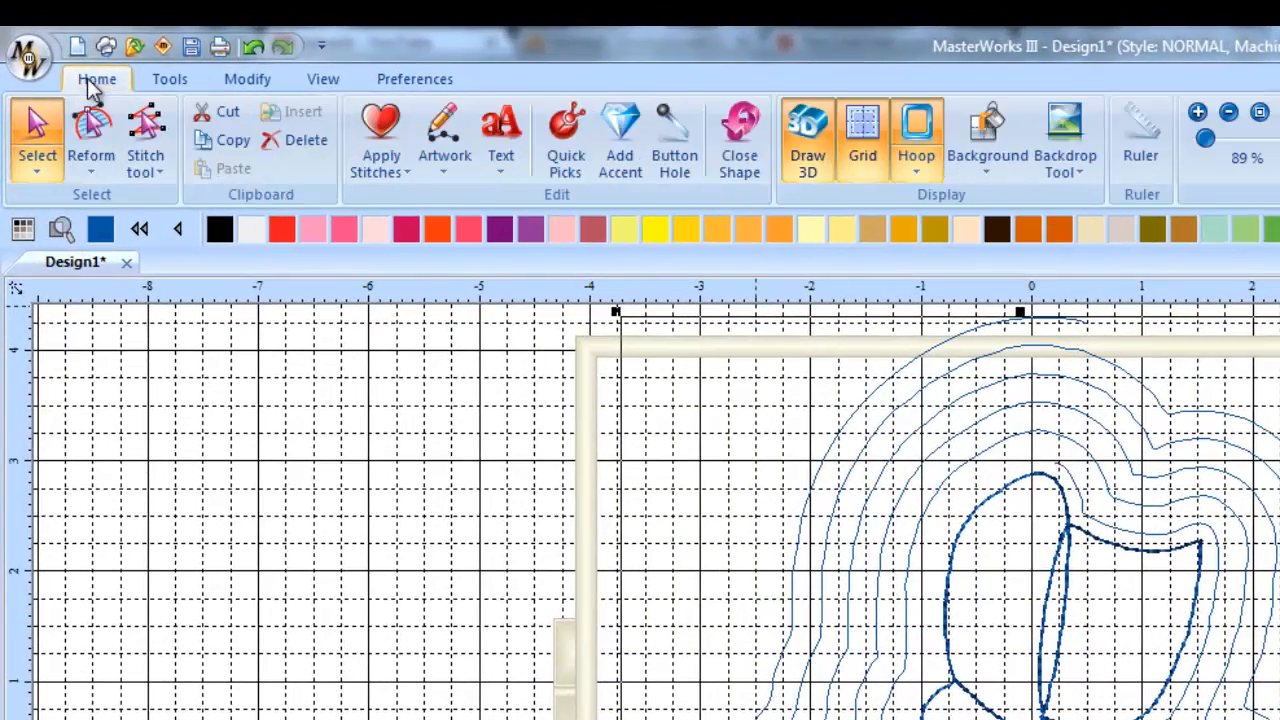
left_click(405, 173)
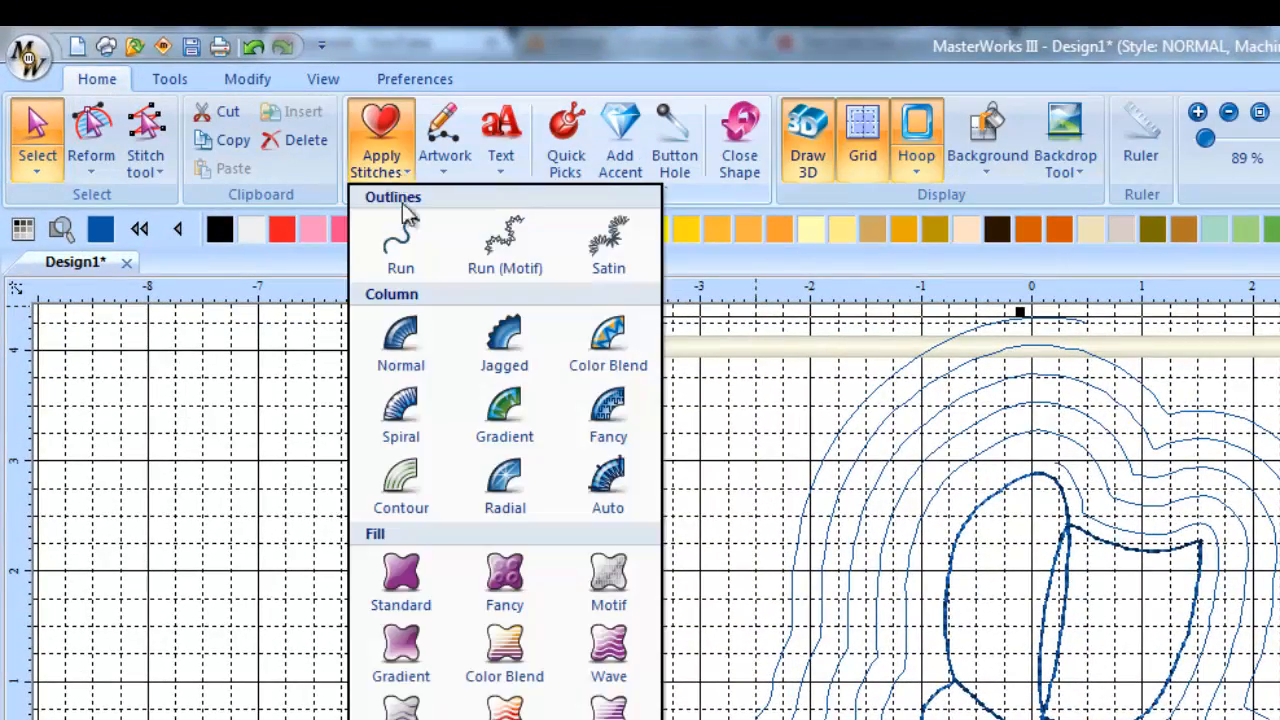
left_click(409, 228)
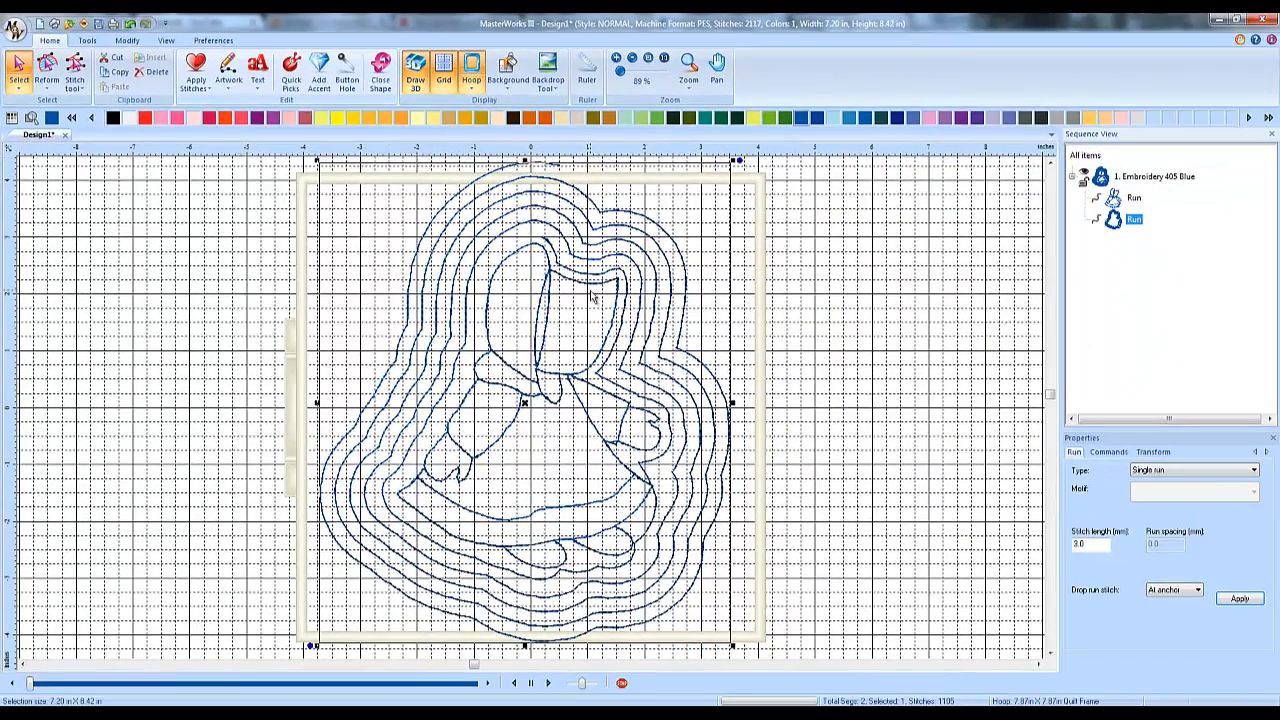
Set the quilting outline's run type to Double run and apply the change.
left_click(1155, 471)
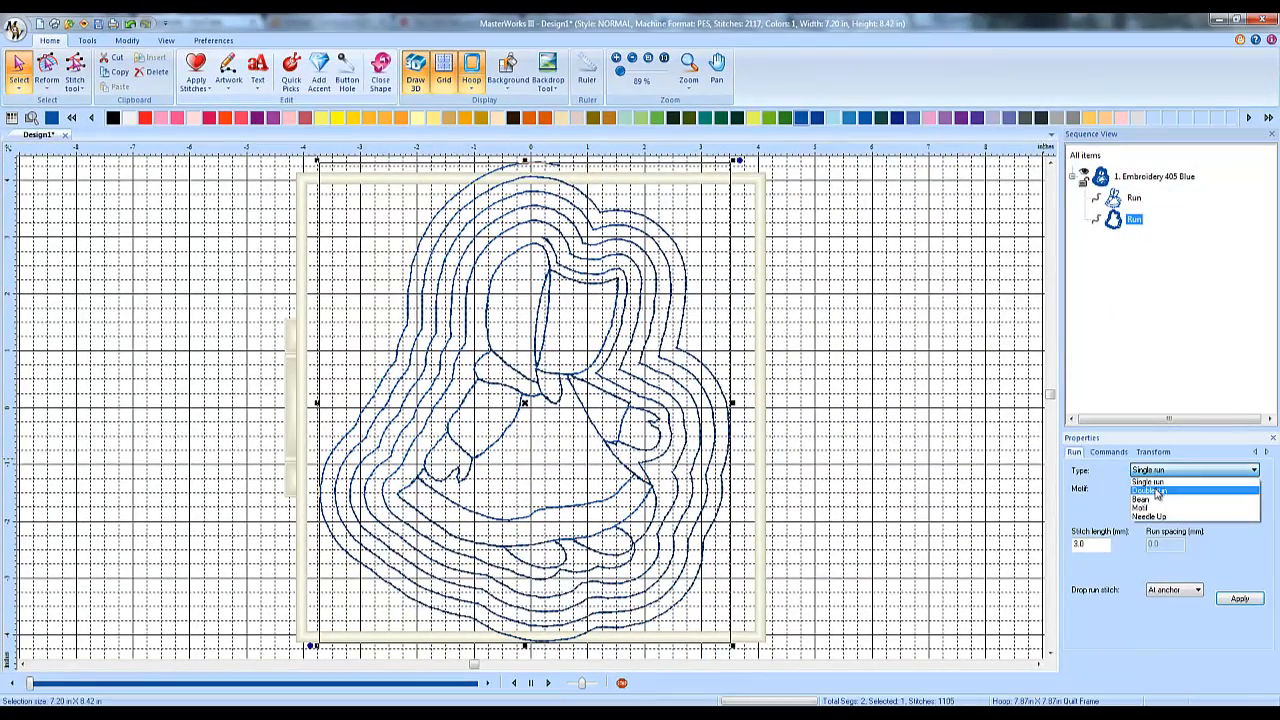
left_click(1150, 490)
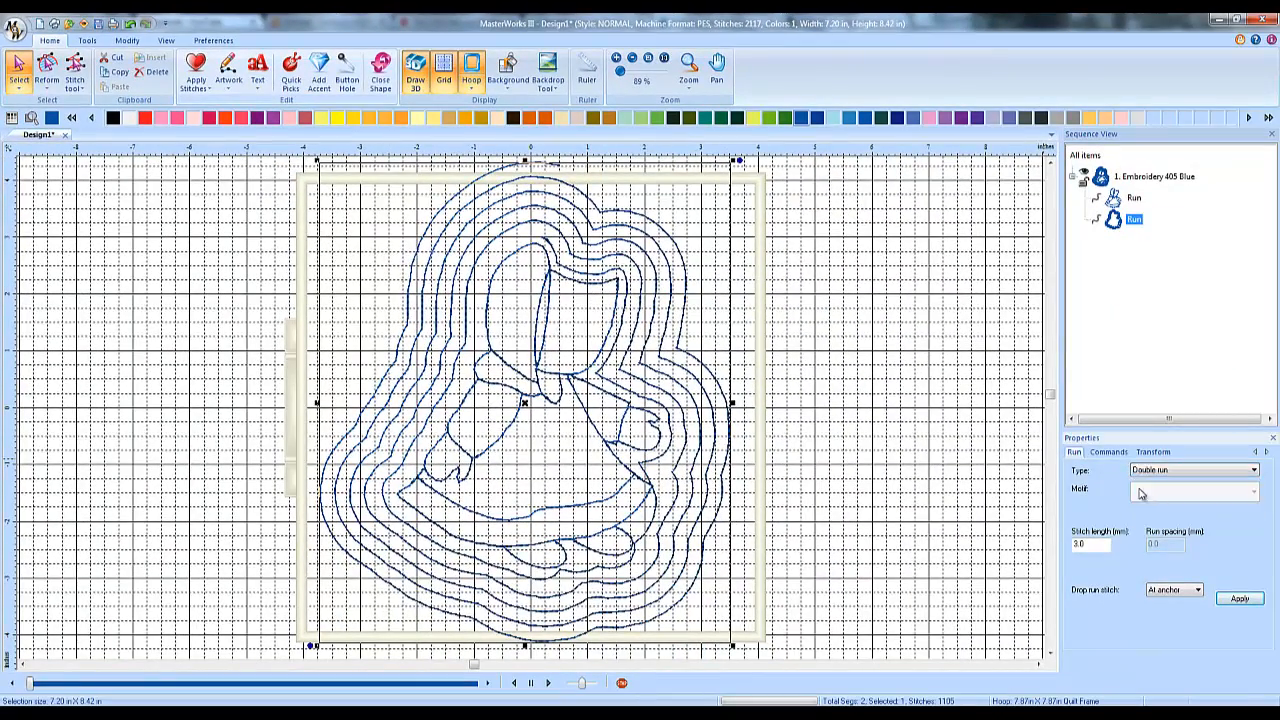
left_click(1240, 601)
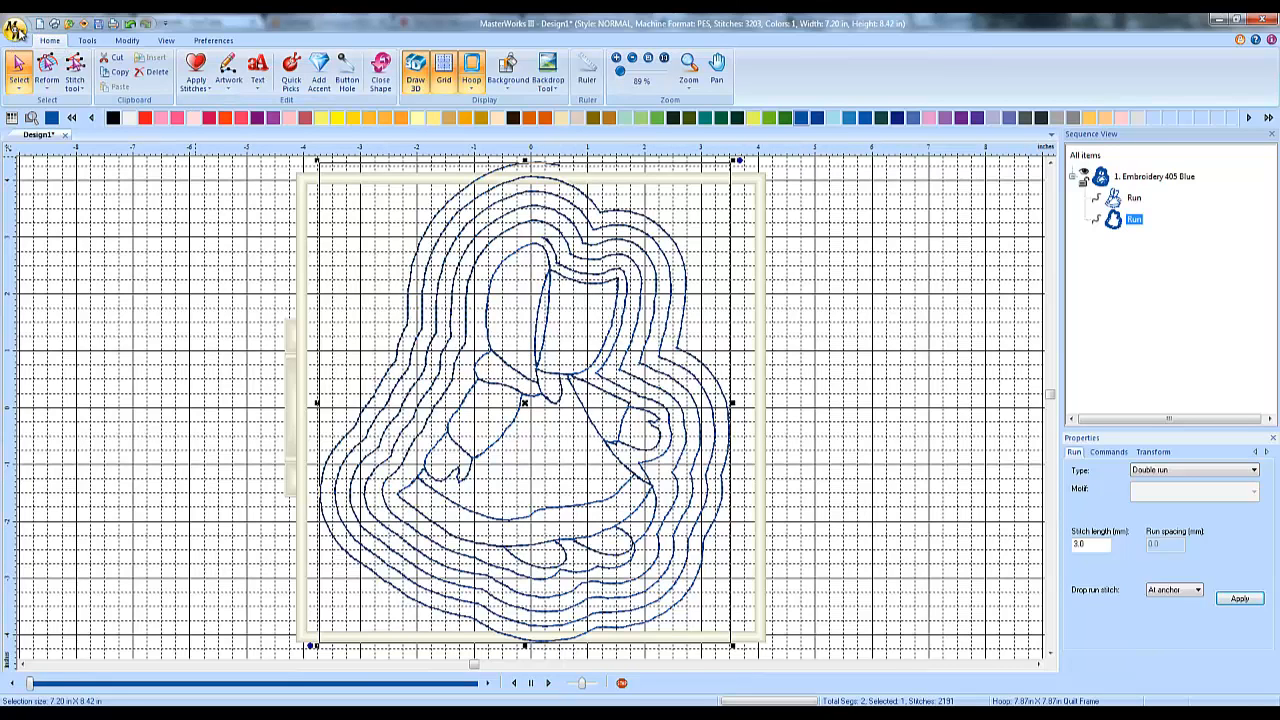
left_click(14, 28)
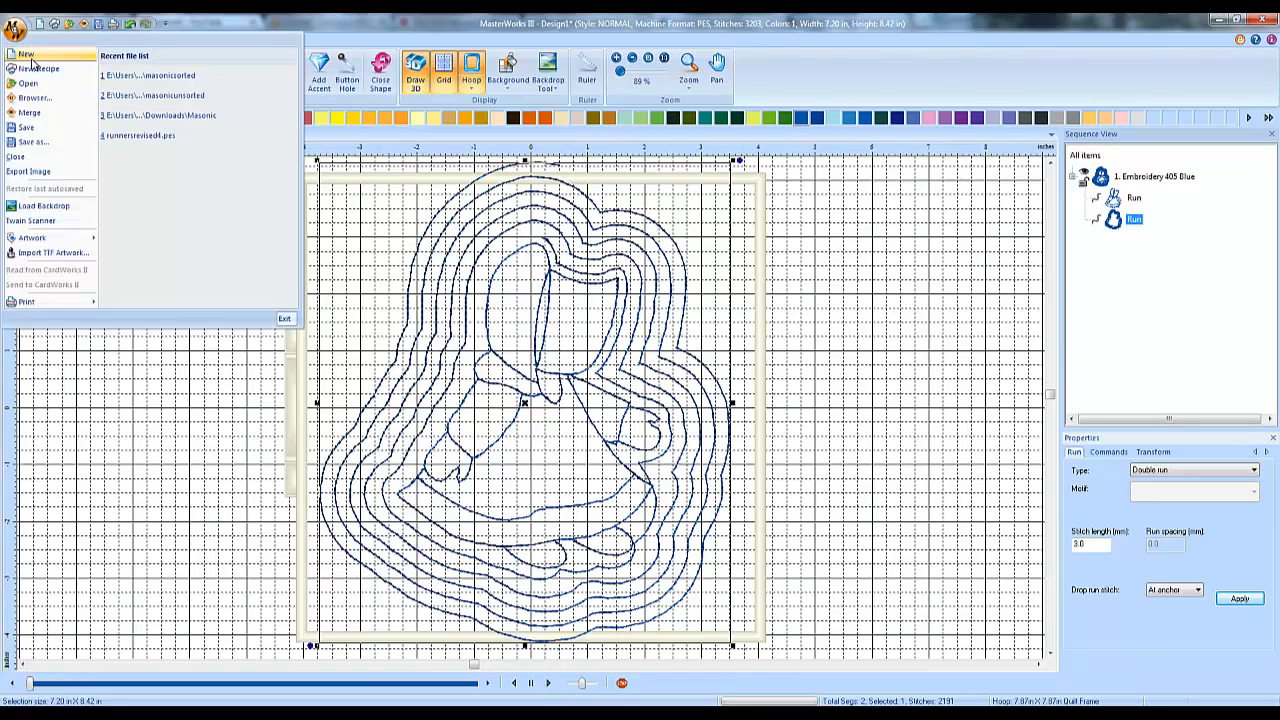
left_click(44, 143)
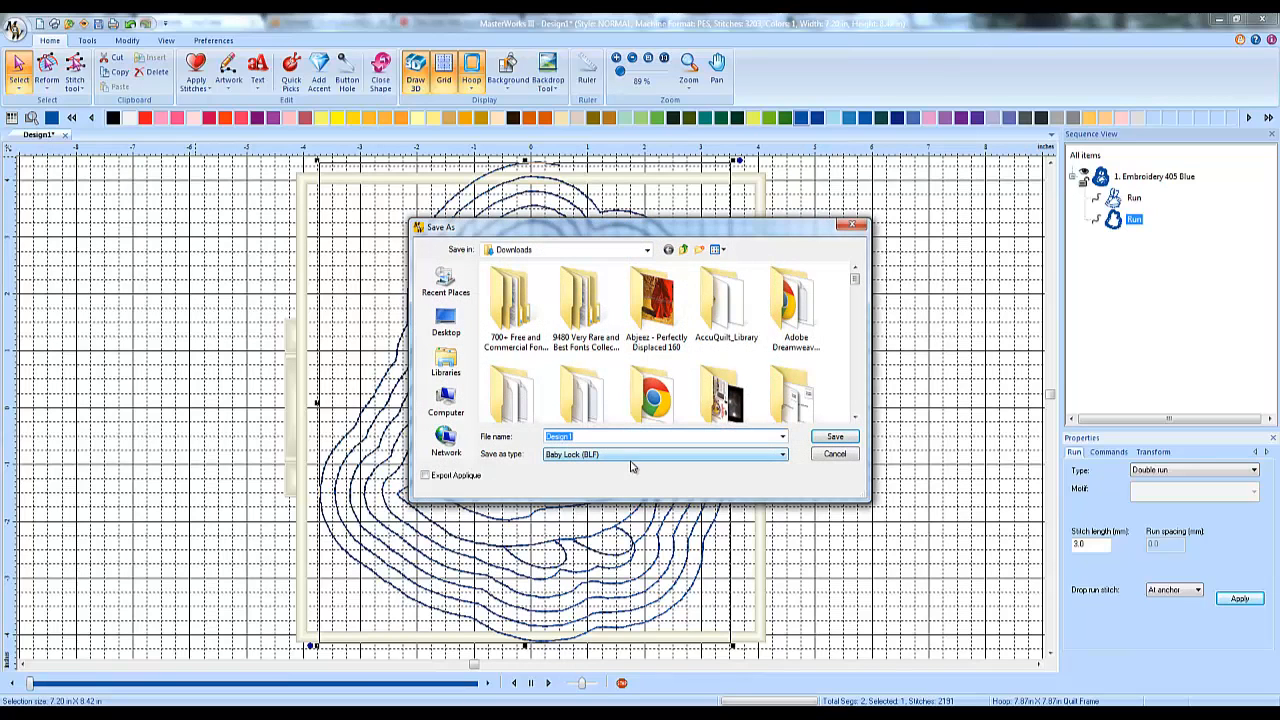
left_click(826, 452)
left_click(11, 32)
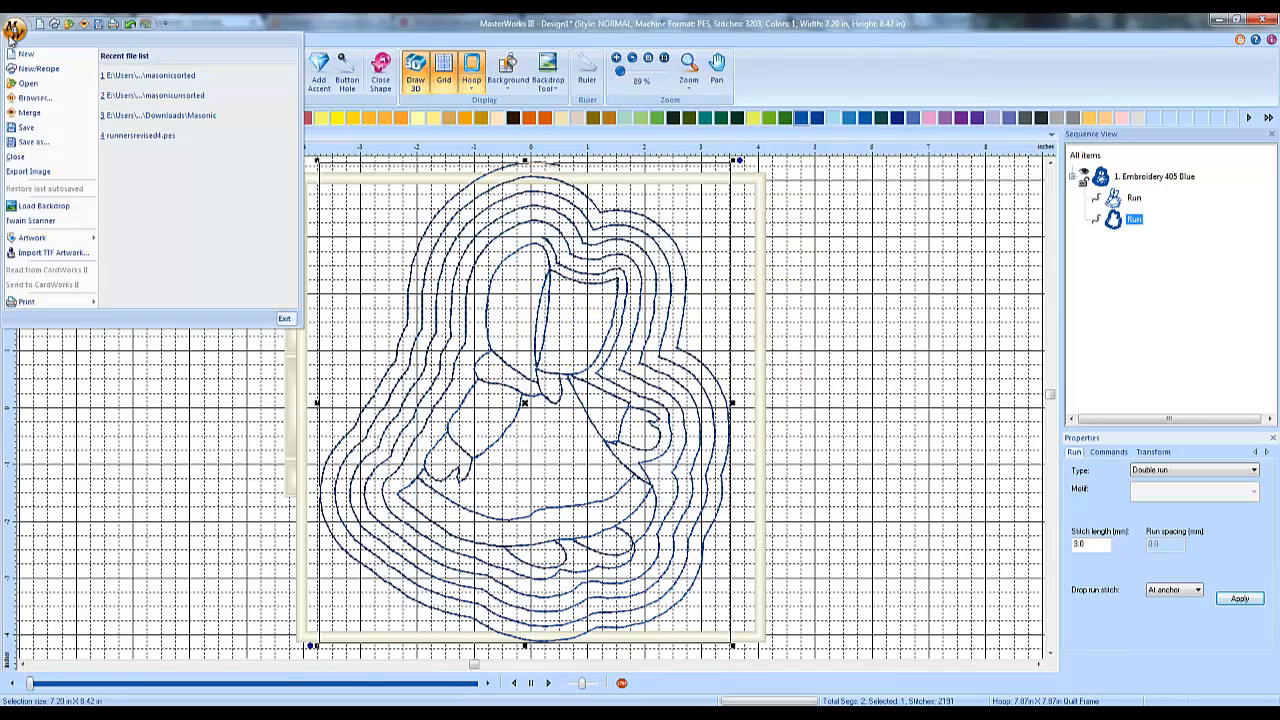
left_click(30, 141)
left_click(620, 456)
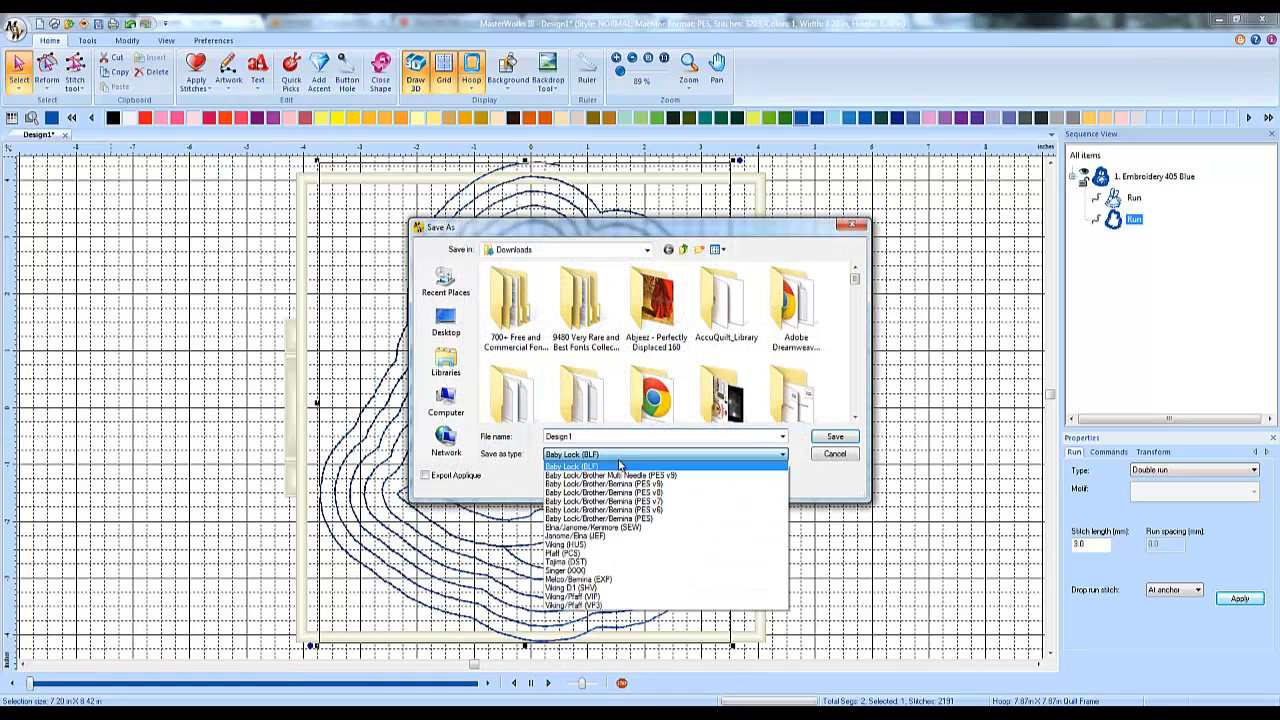
left_click(620, 476)
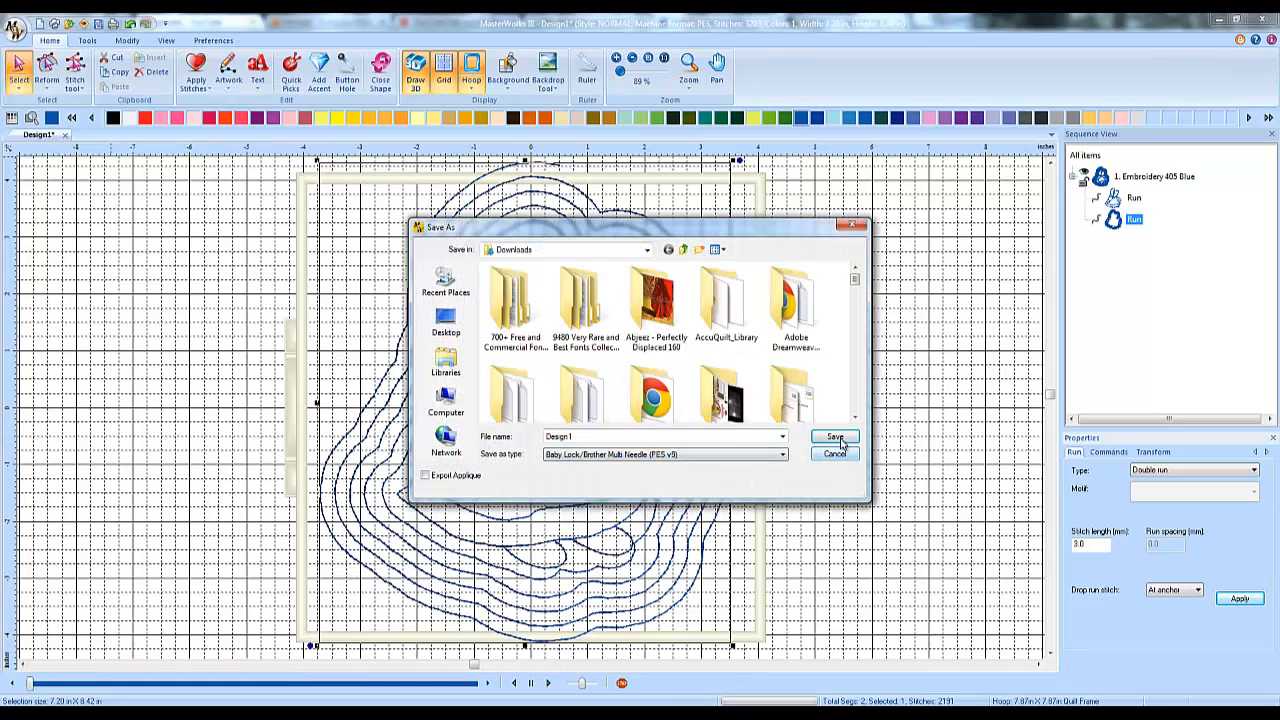
left_click(836, 455)
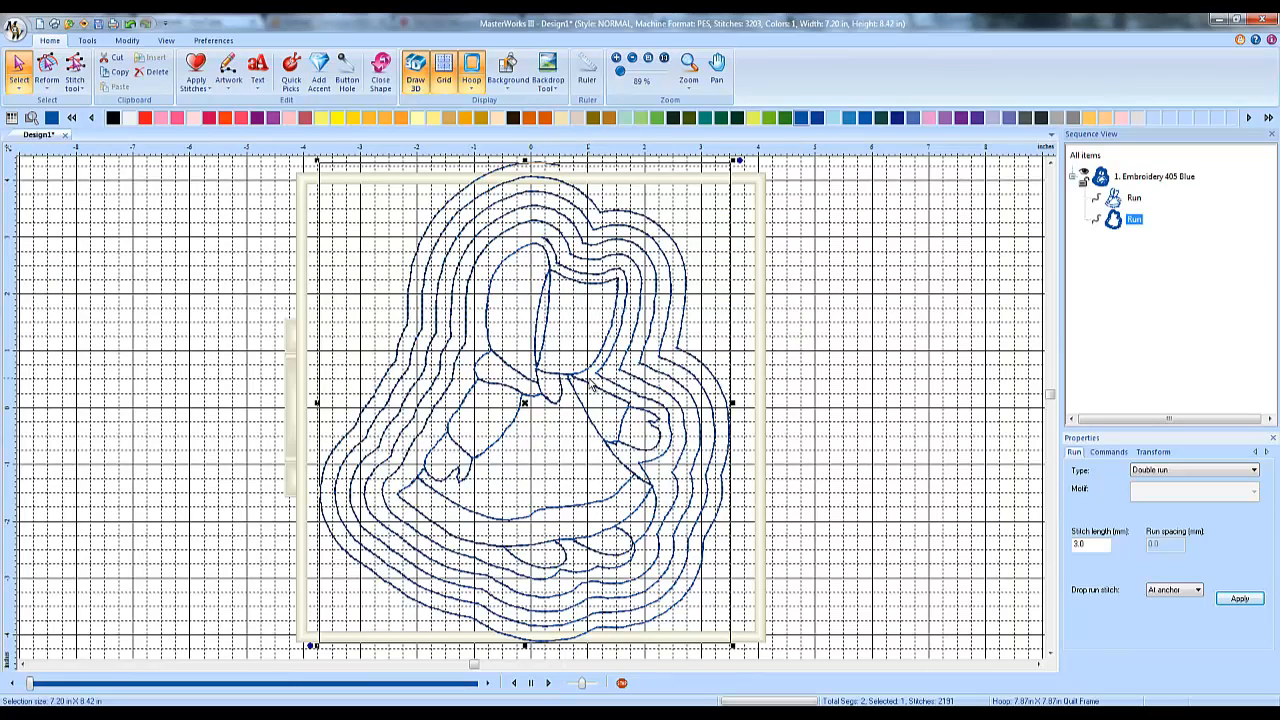